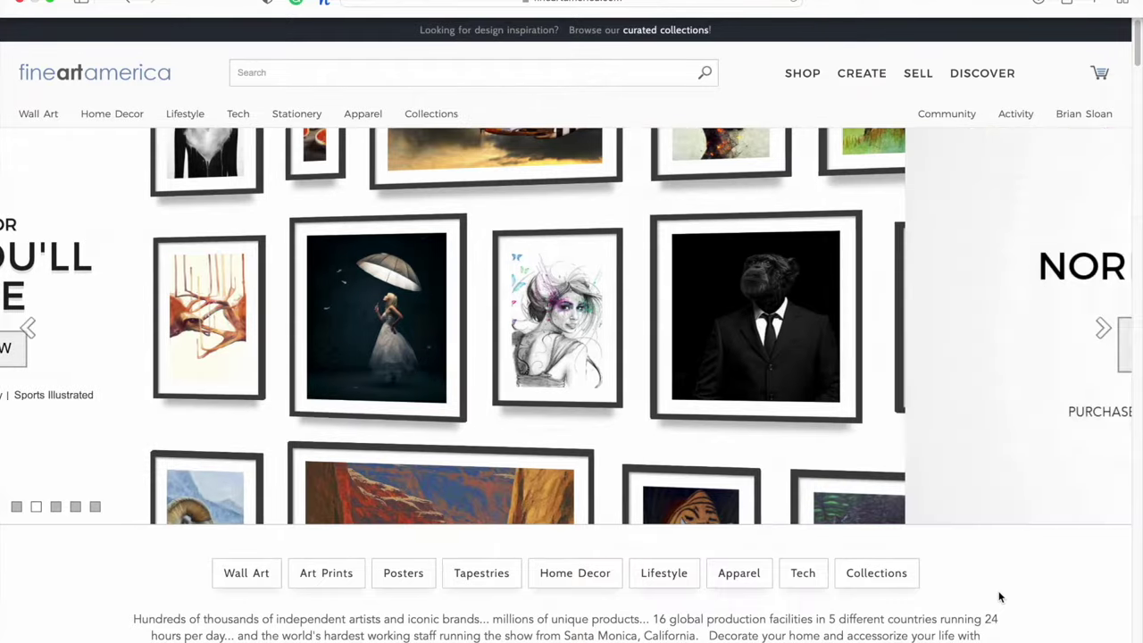
Go to the profile page and choose Upload Image under Member Features
mouse_move(1082, 119)
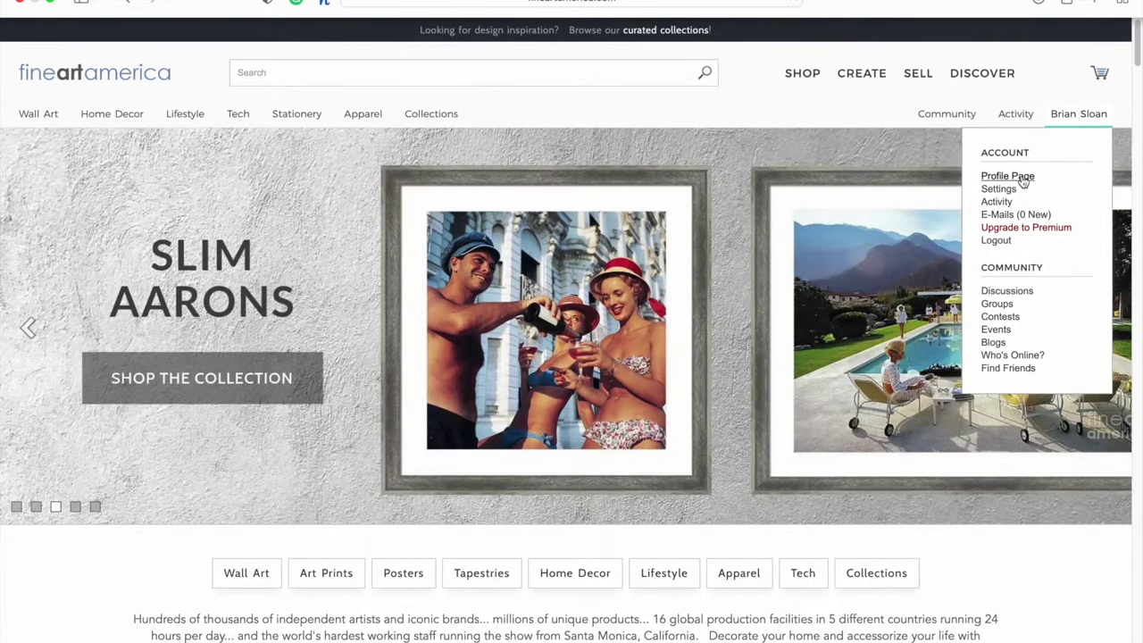
left_click(1007, 176)
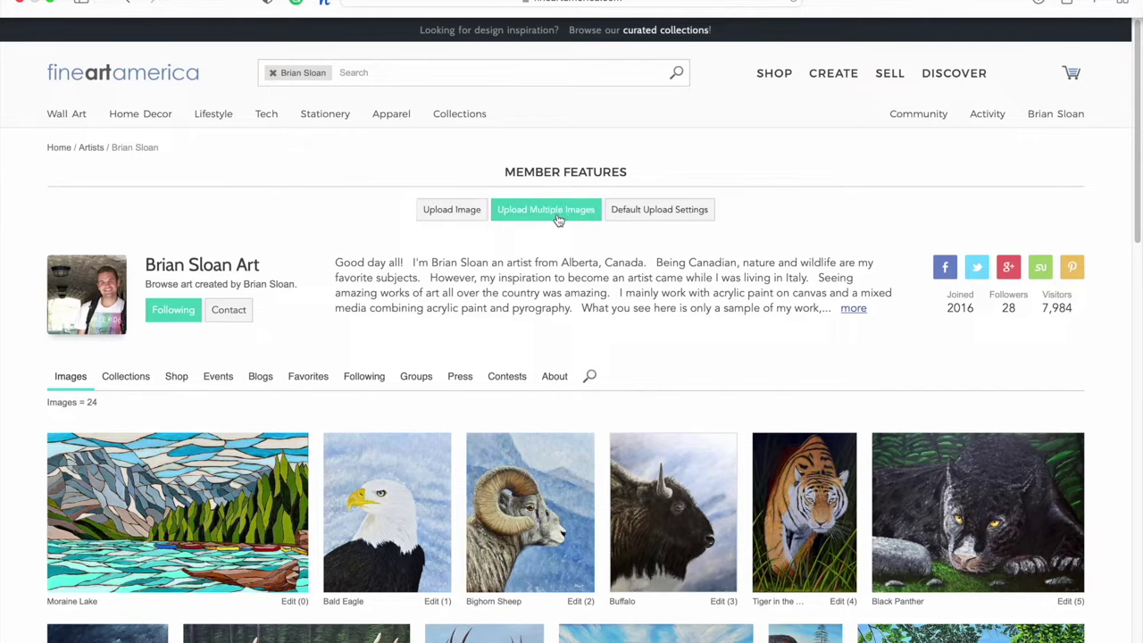
left_click(454, 216)
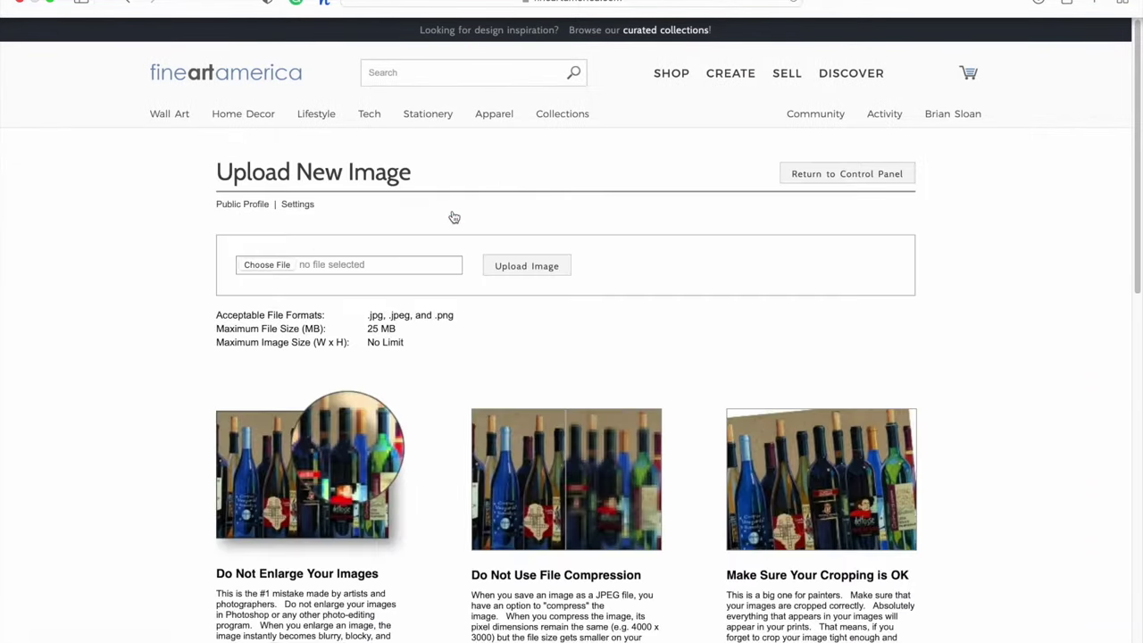
Upload the large Peggy's Cove lighthouse file from Wood Paintings > Lighthouse Wood Burn
left_click(269, 266)
left_click(607, 216)
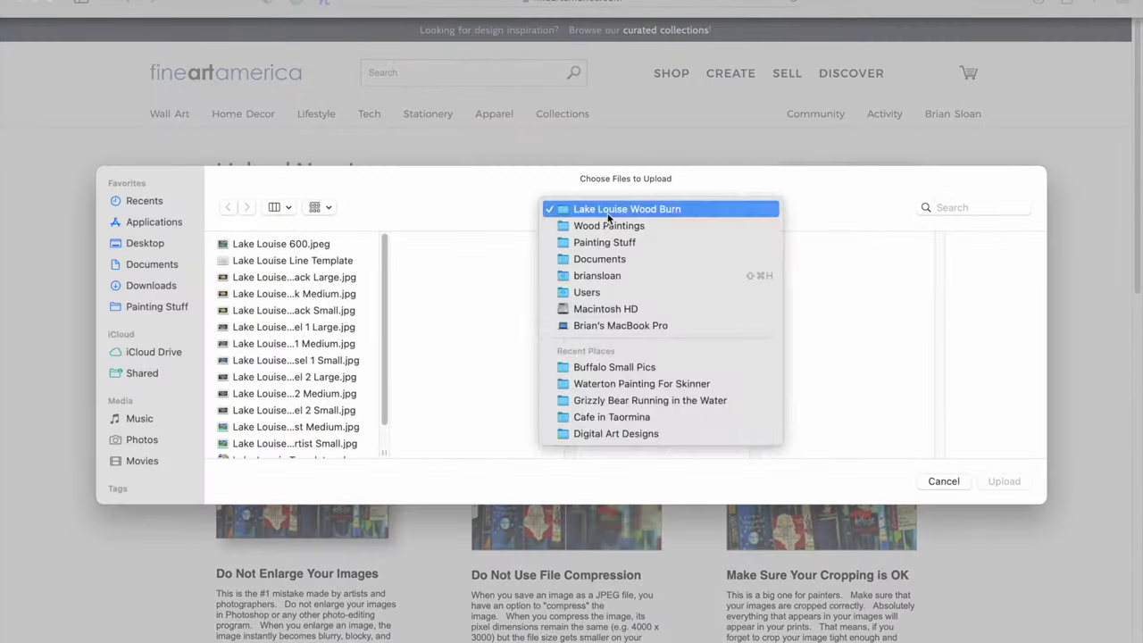
left_click(609, 225)
scroll(473, 404, "down", 2)
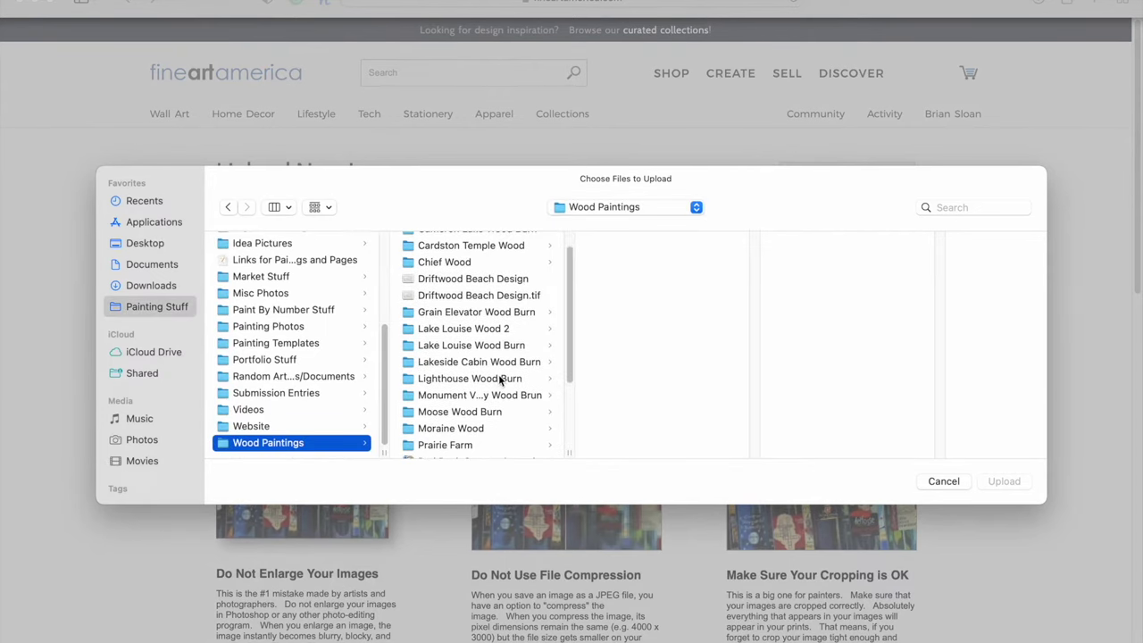
left_click(500, 379)
scroll(625, 392, "down", 2)
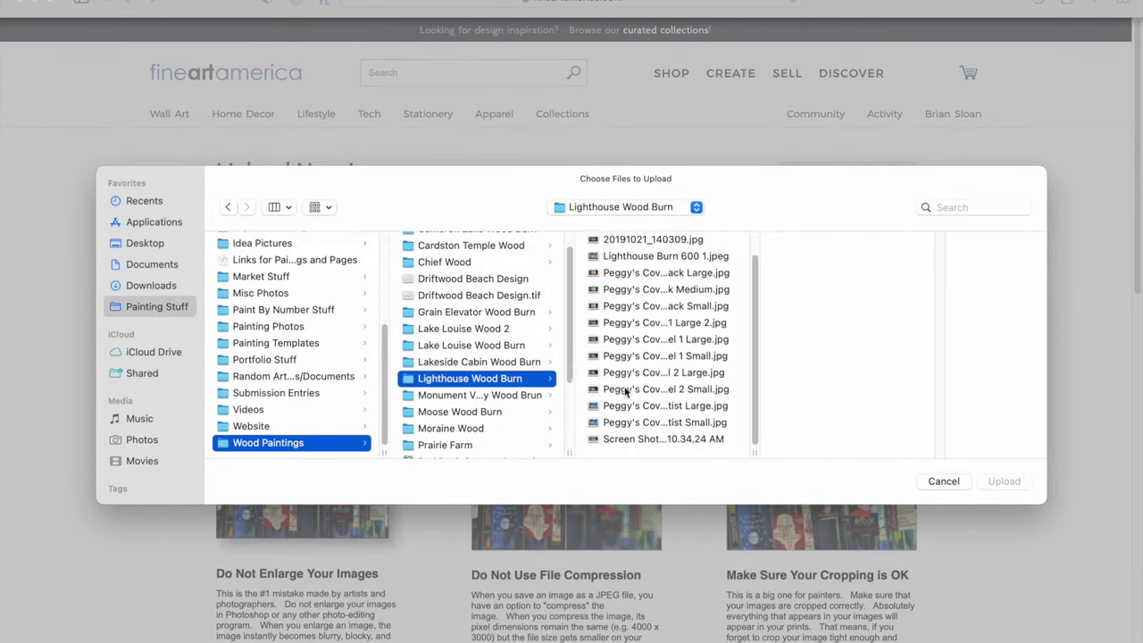
left_click(648, 409)
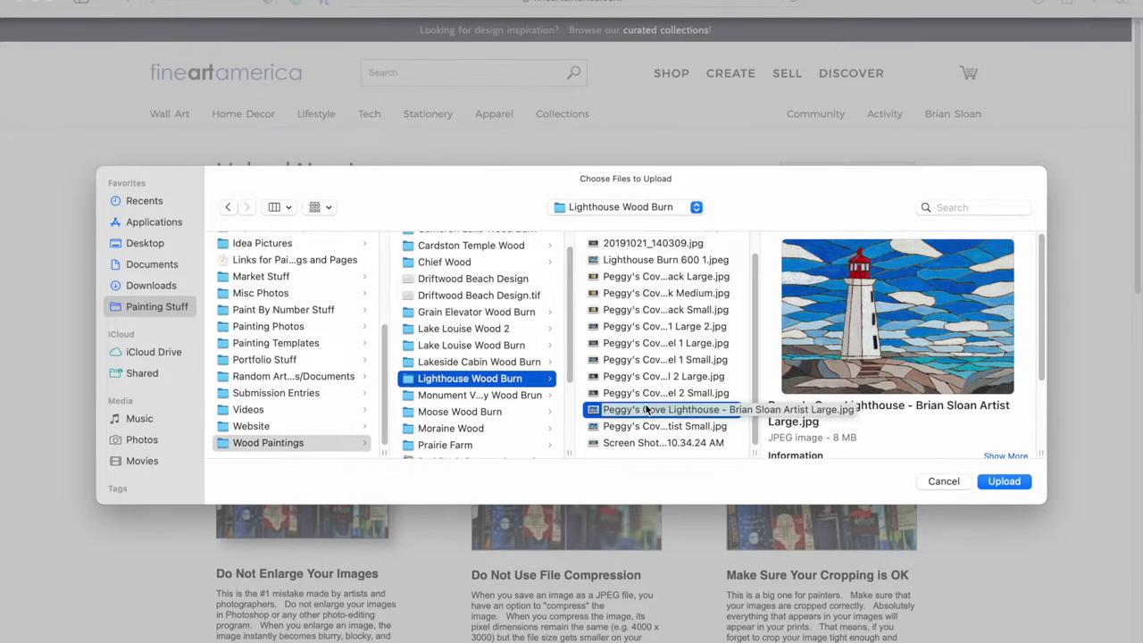
double_click(648, 409)
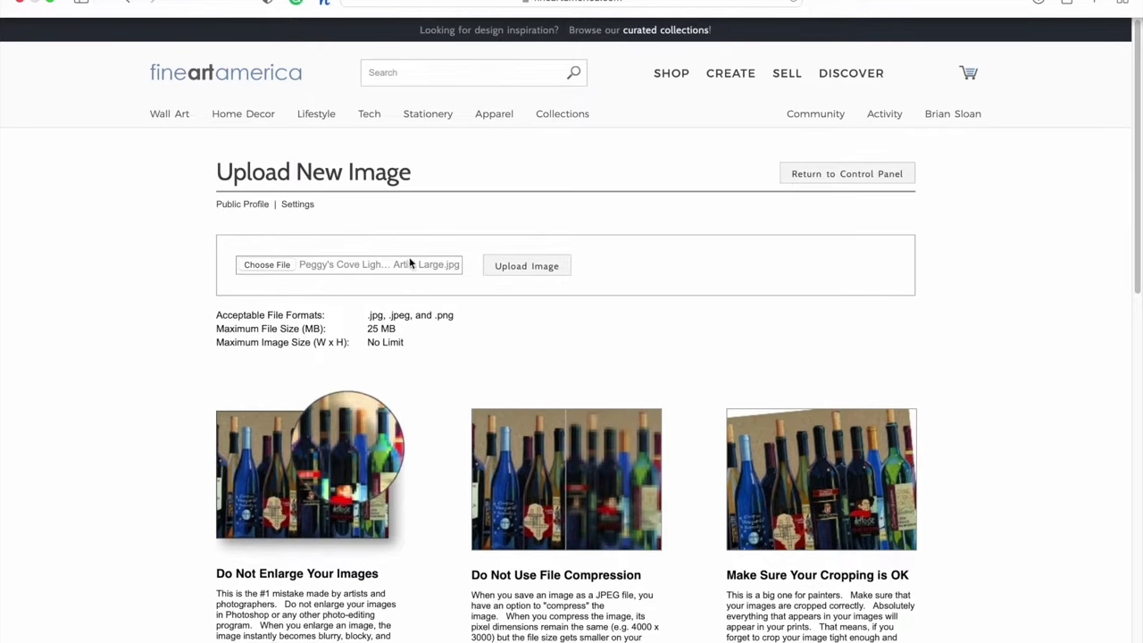
left_click(557, 266)
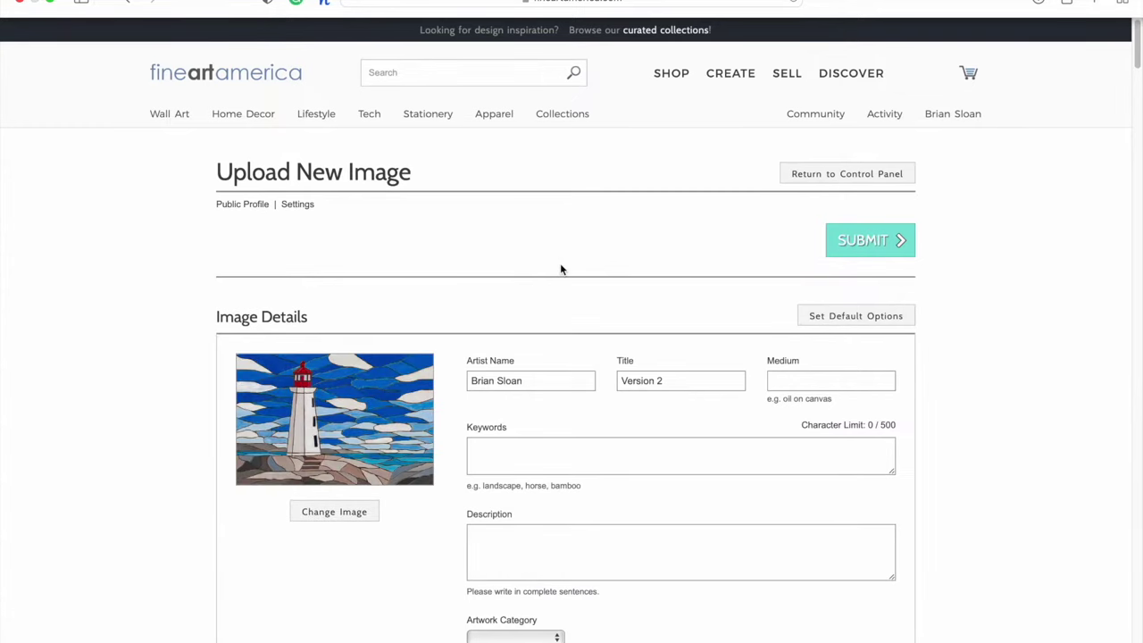
Retitle the artwork 'Peggy's Cove Lighthouse' and set its medium to 'Acrylic & Pyrography On Wood'
scroll(560, 270, "down", 3)
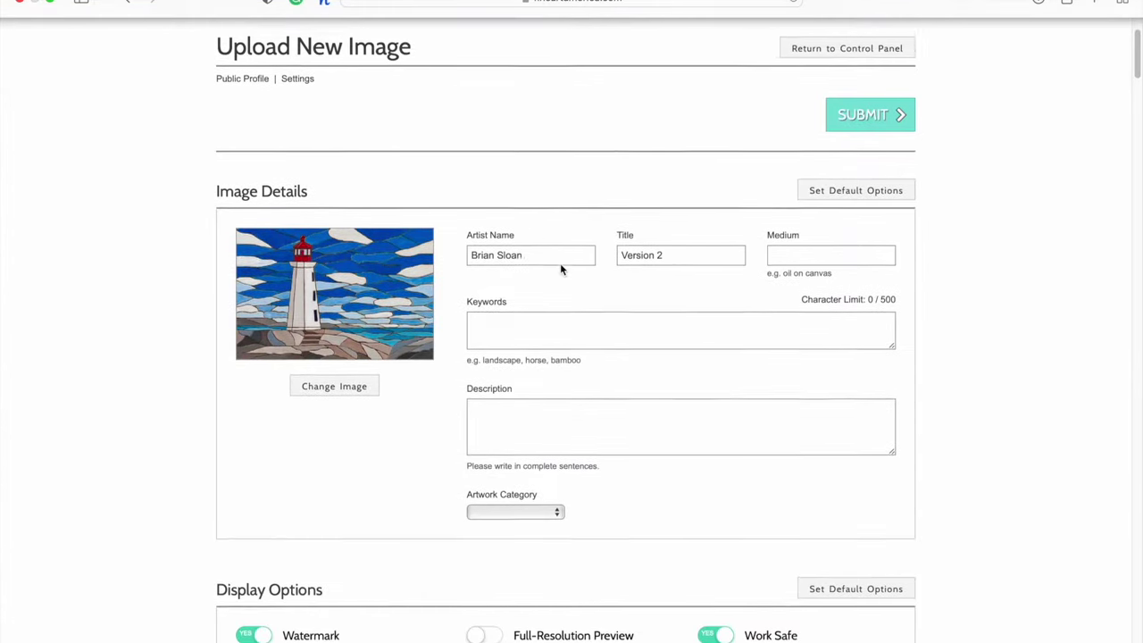
triple_click(674, 232)
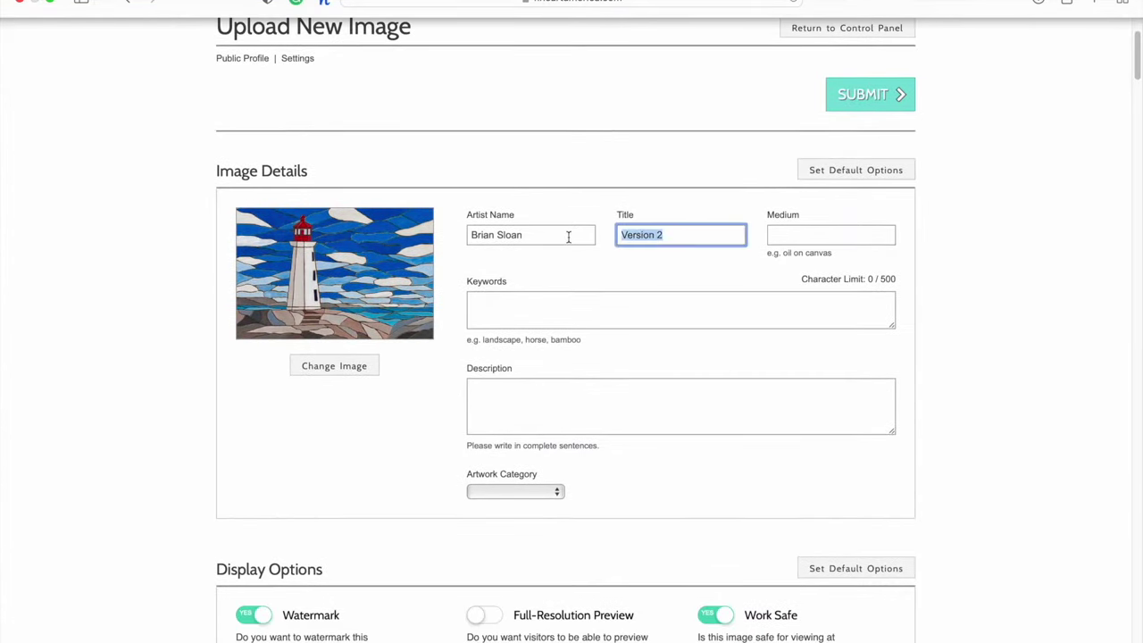
type("Peggy's Cove Lighthouse")
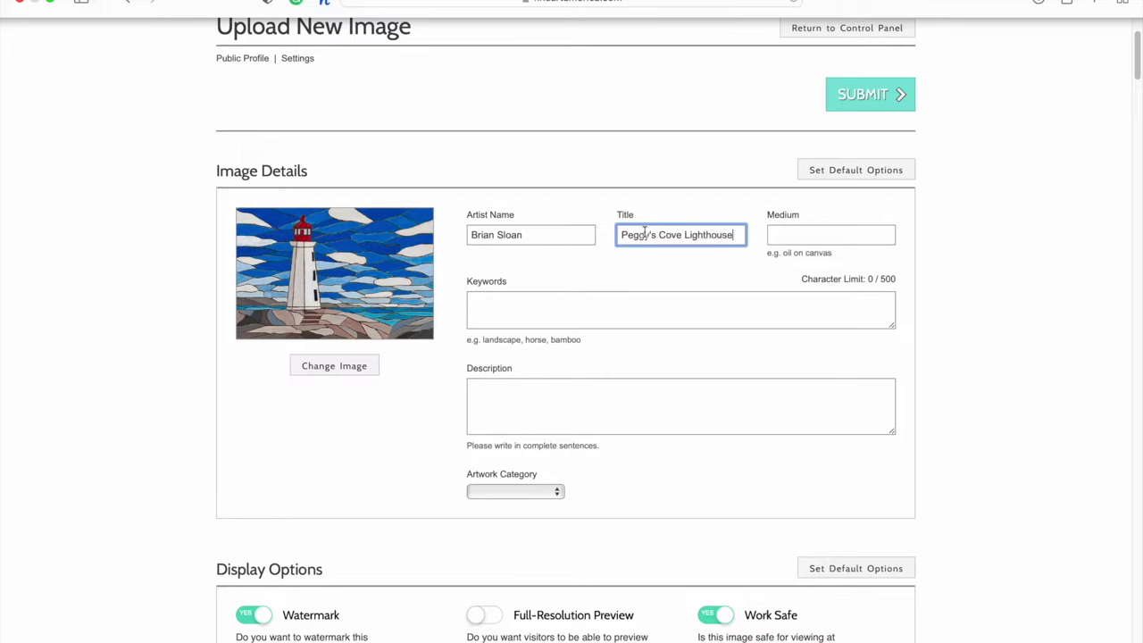
left_click(789, 239)
type("A")
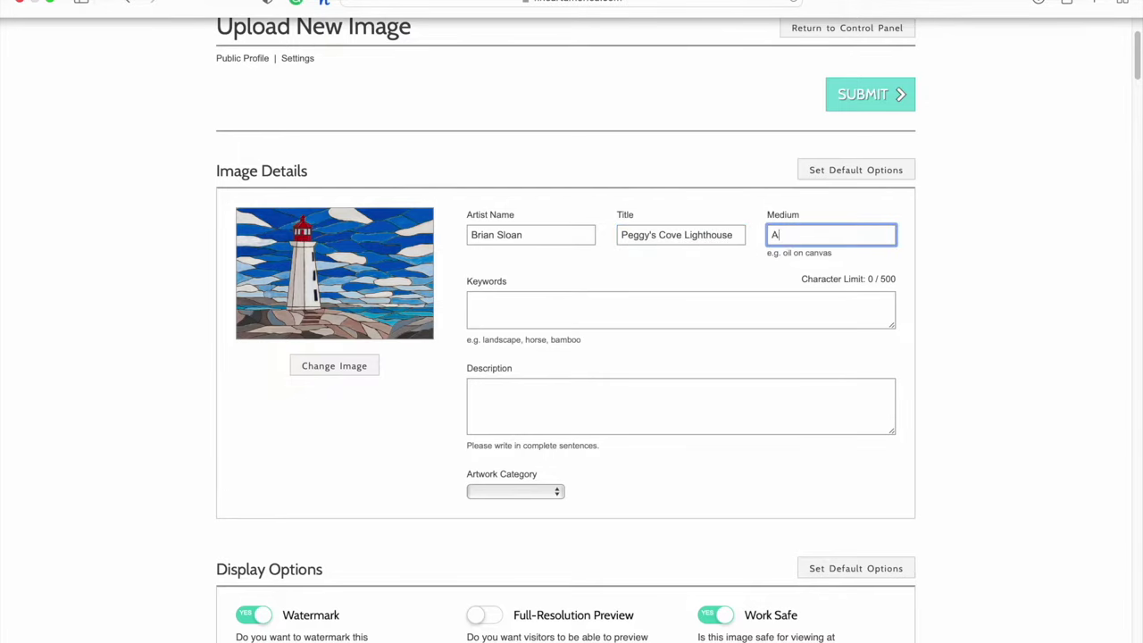
type("crylic & Pyrography On Wood")
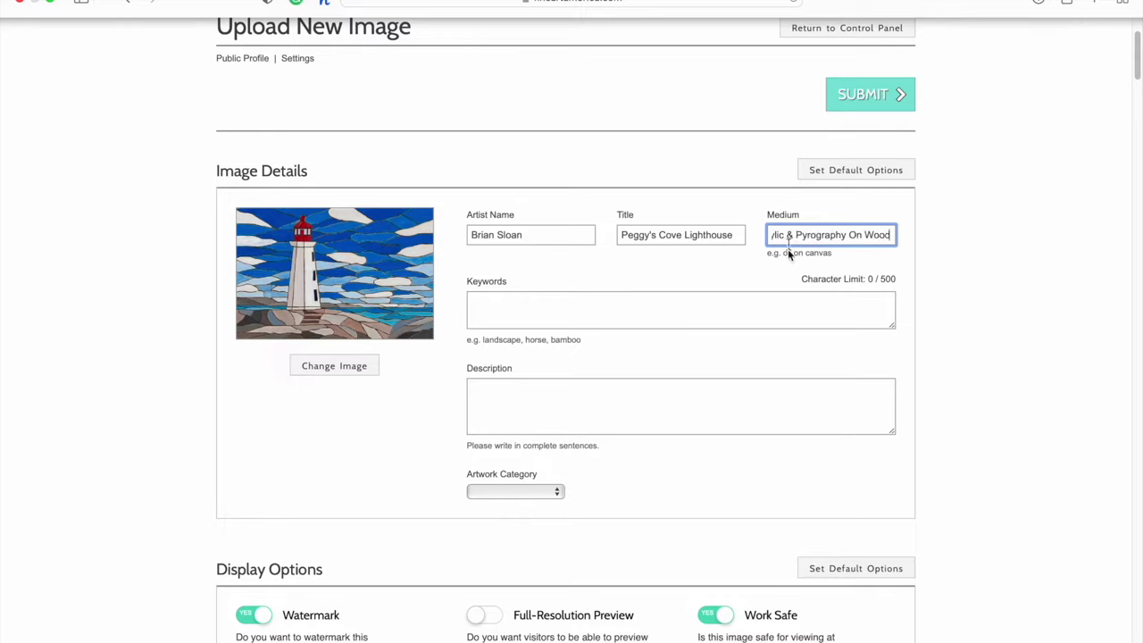
left_click(717, 299)
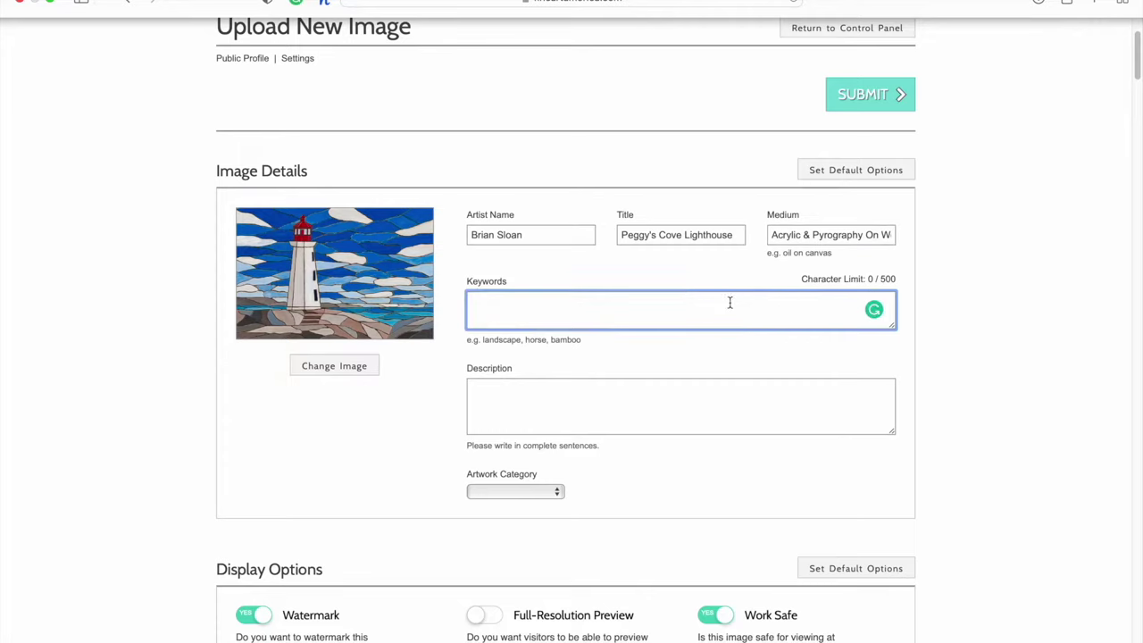
Enter the 137-character keyword list, from 'lighthouse, Peggy's Cove' through 'acrylic painting, landscape'
type("lighthouse")
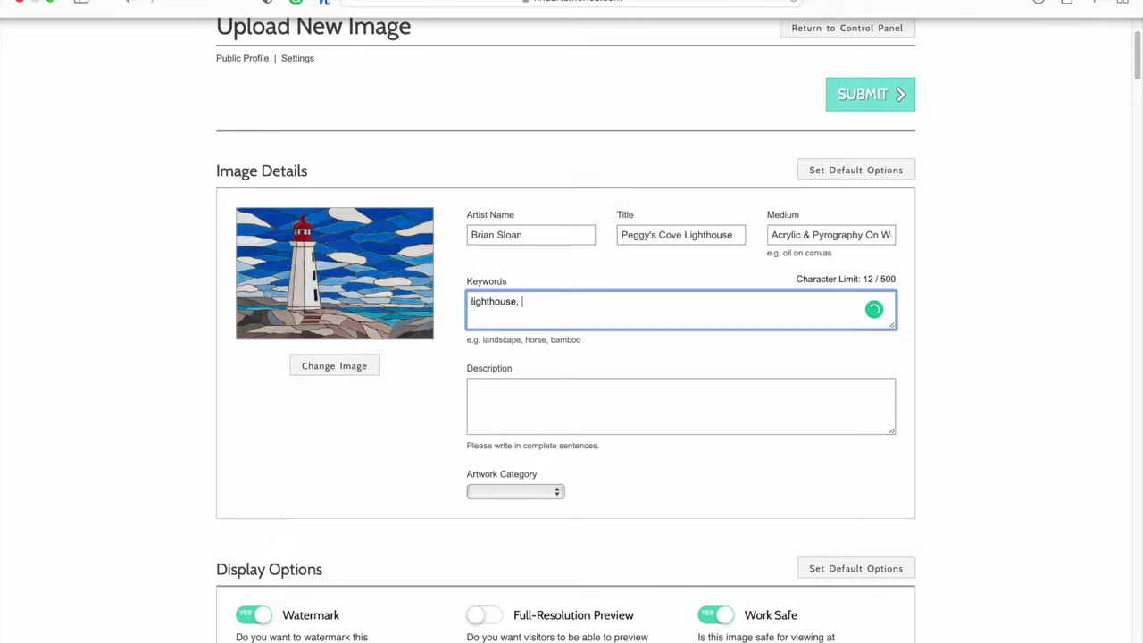
type(", Peggy's Cove, Nova Sc")
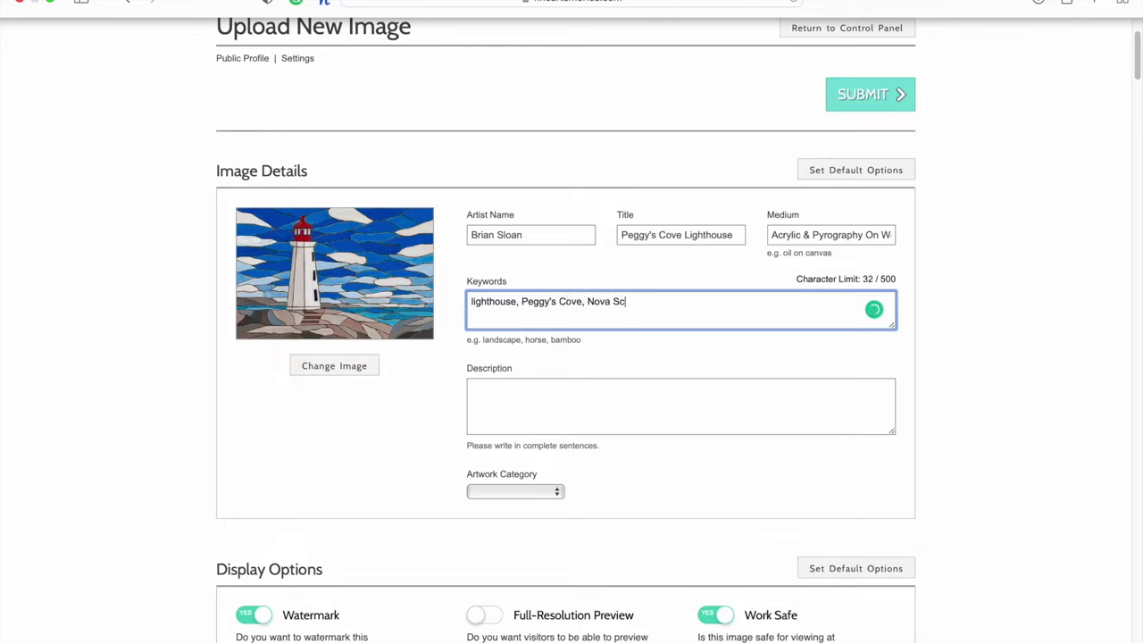
type("otia, Maritimes, Cana")
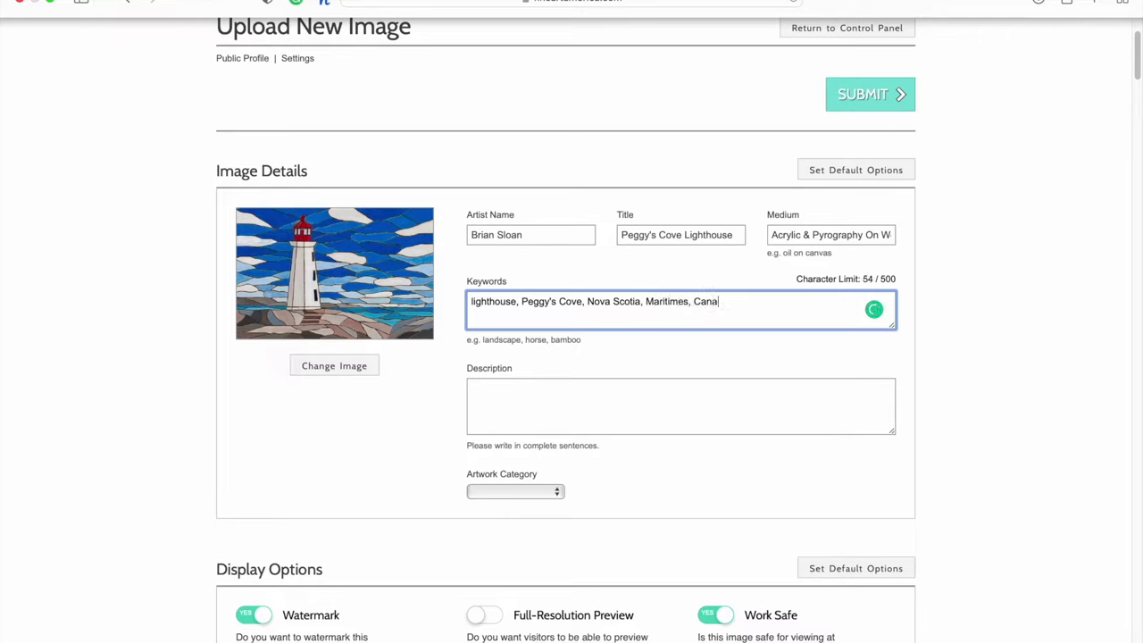
type("da, Atlantic Ocean, Ocean, ")
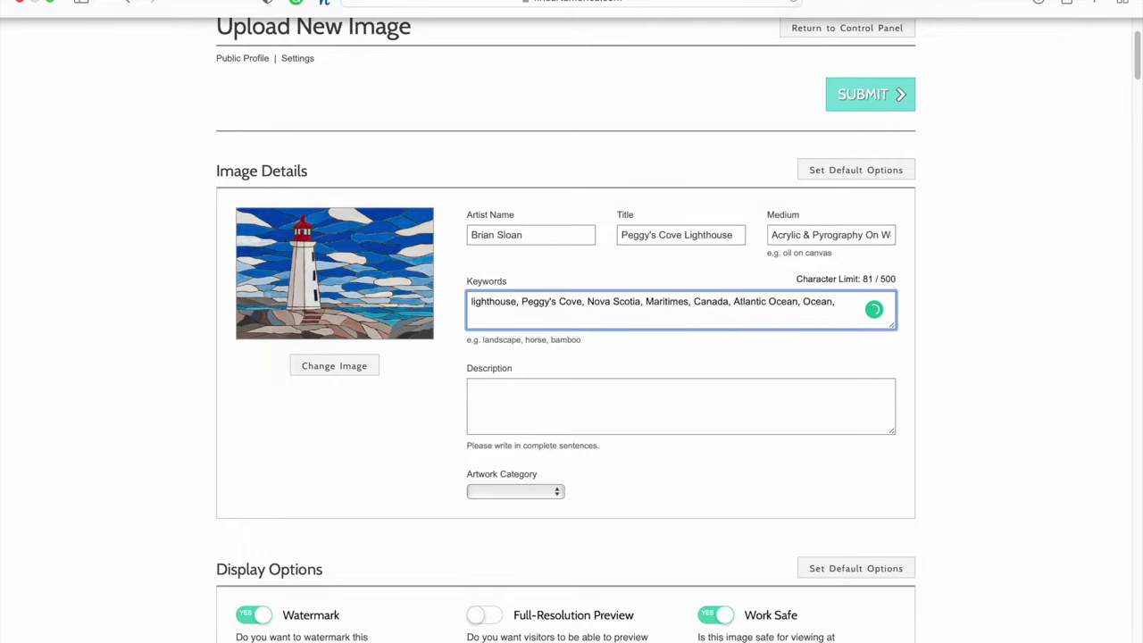
type("red lighthouse, ")
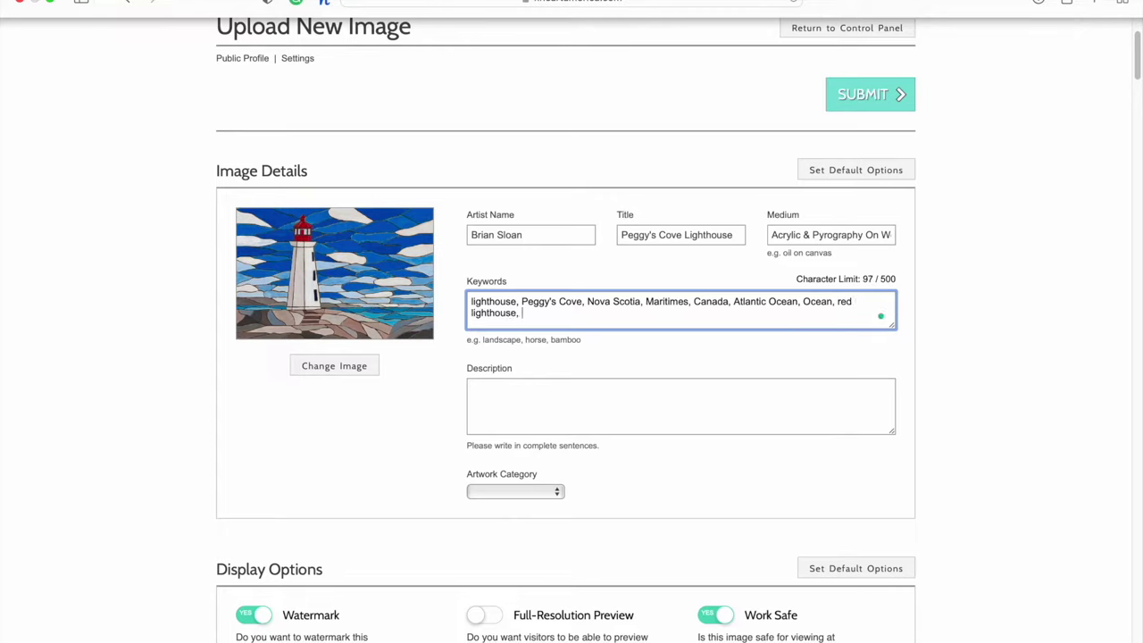
type("coast")
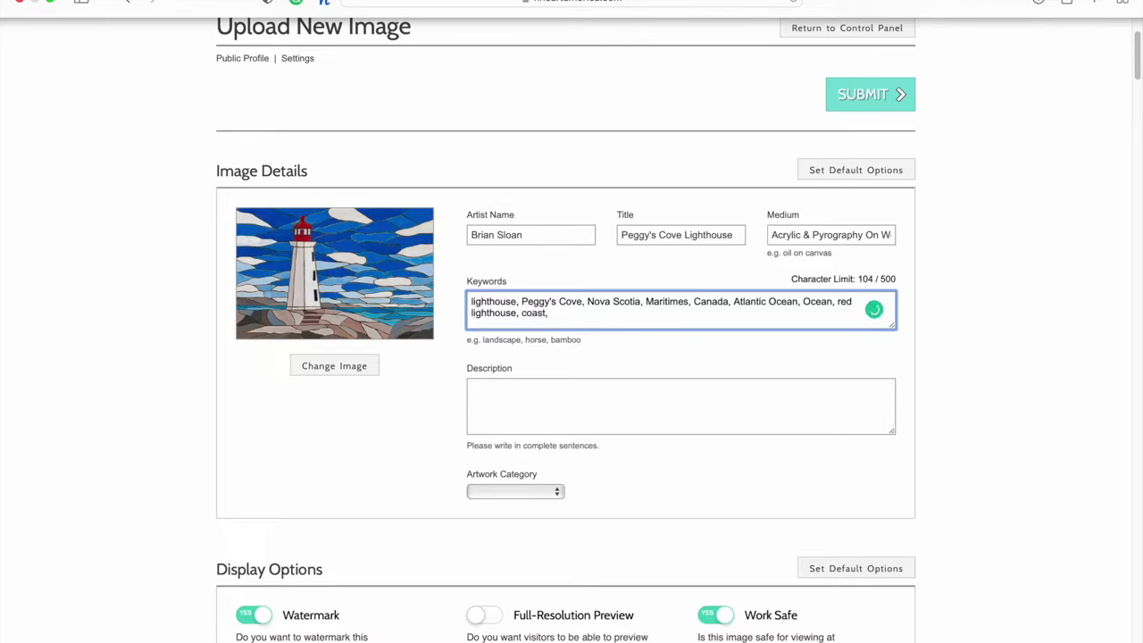
type(", wood, acrylic painting")
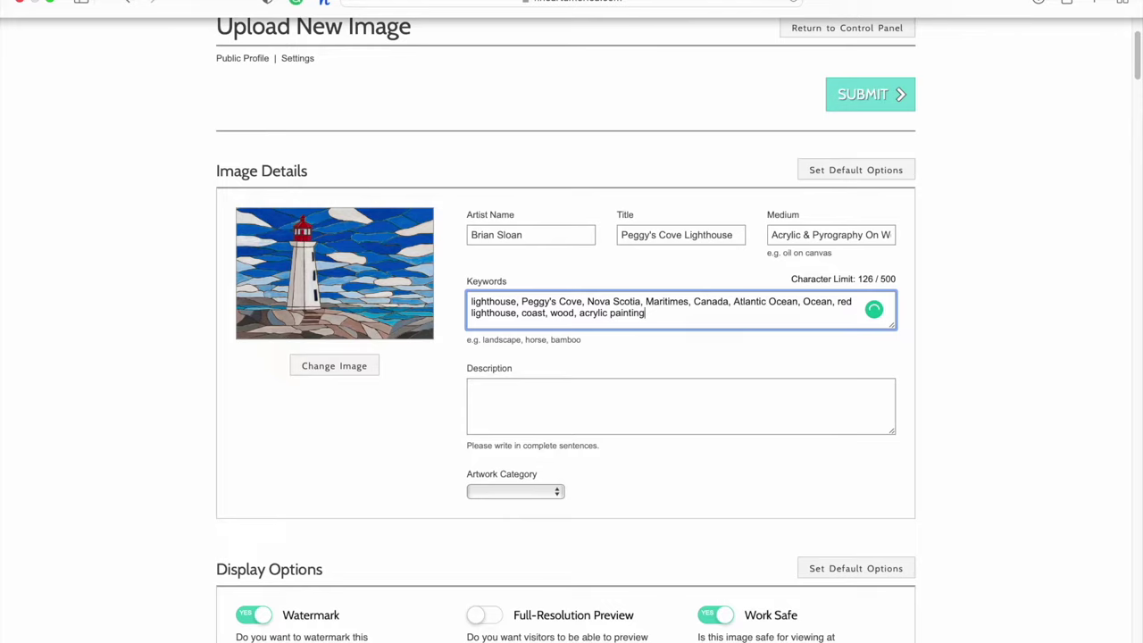
type(", landscape")
left_click(645, 388)
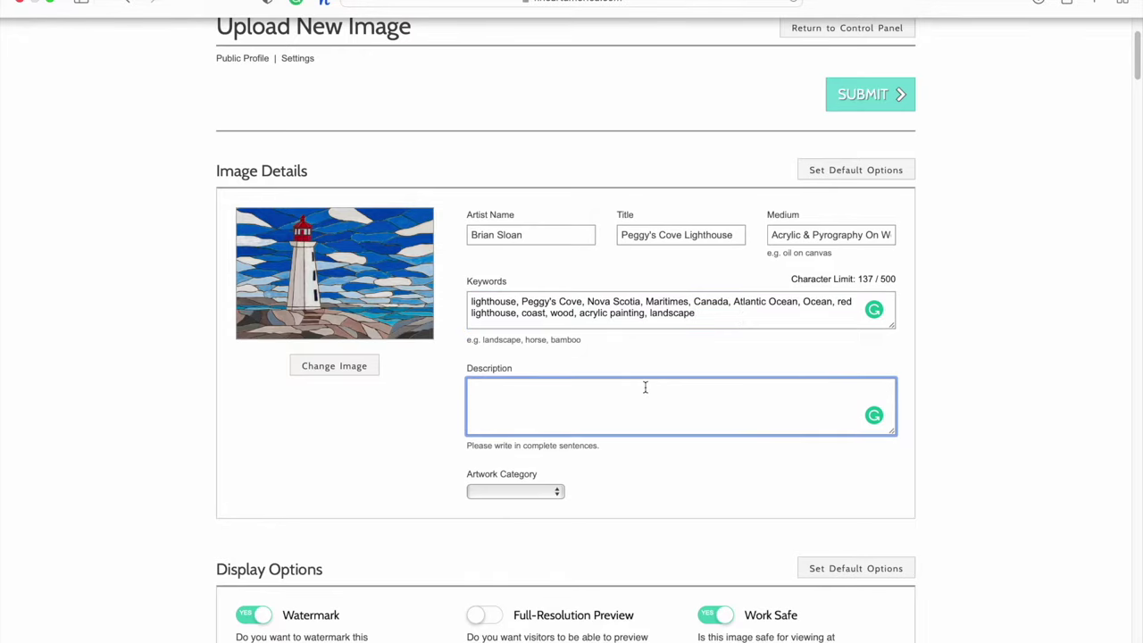
Replace the pasted link with a description: inspired by Peggy's Cove's Lighthouse, done on 7x11 pine wood
type("https://youtu.be/1fOncc2PzWE")
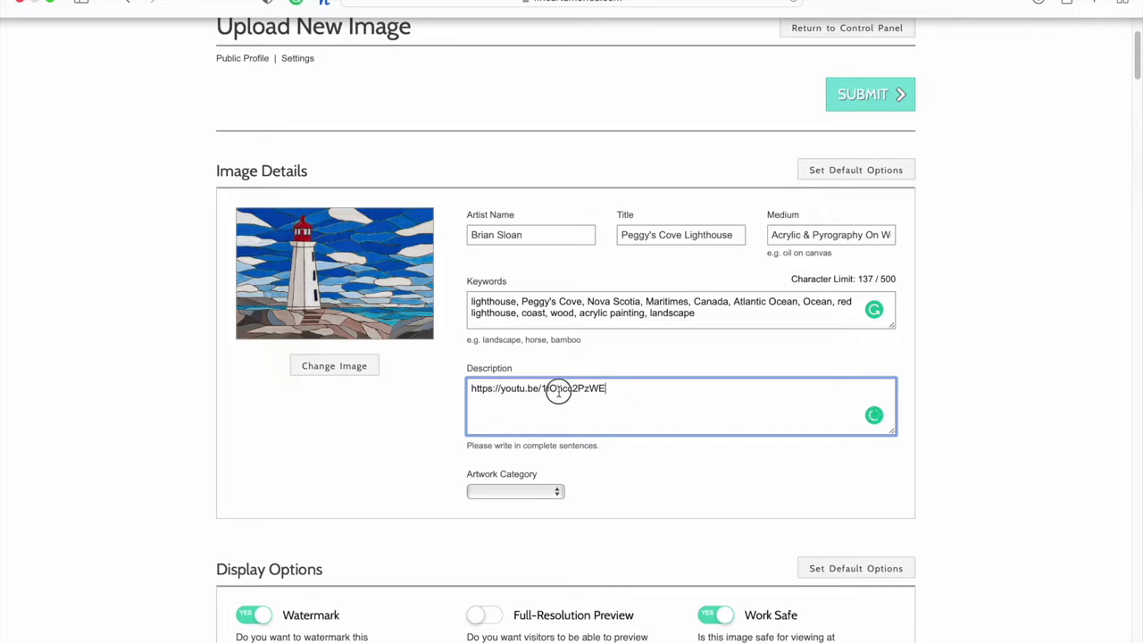
key("ctrl+a")
key("BackSpace")
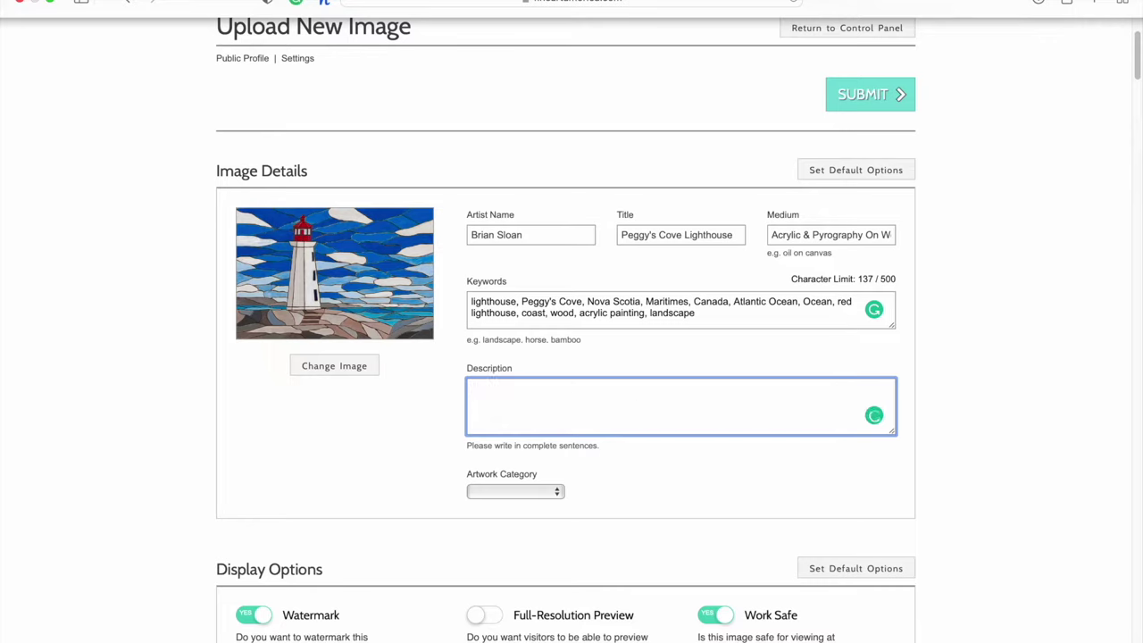
type("This artwork was i")
key("BackSpace")
key("BackSpace")
key("BackSpace")
key("BackSpace")
key("BackSpace")
type("is")
key("BackSpace")
key("BackSpace")
key("BackSpace")
type("was inspire")
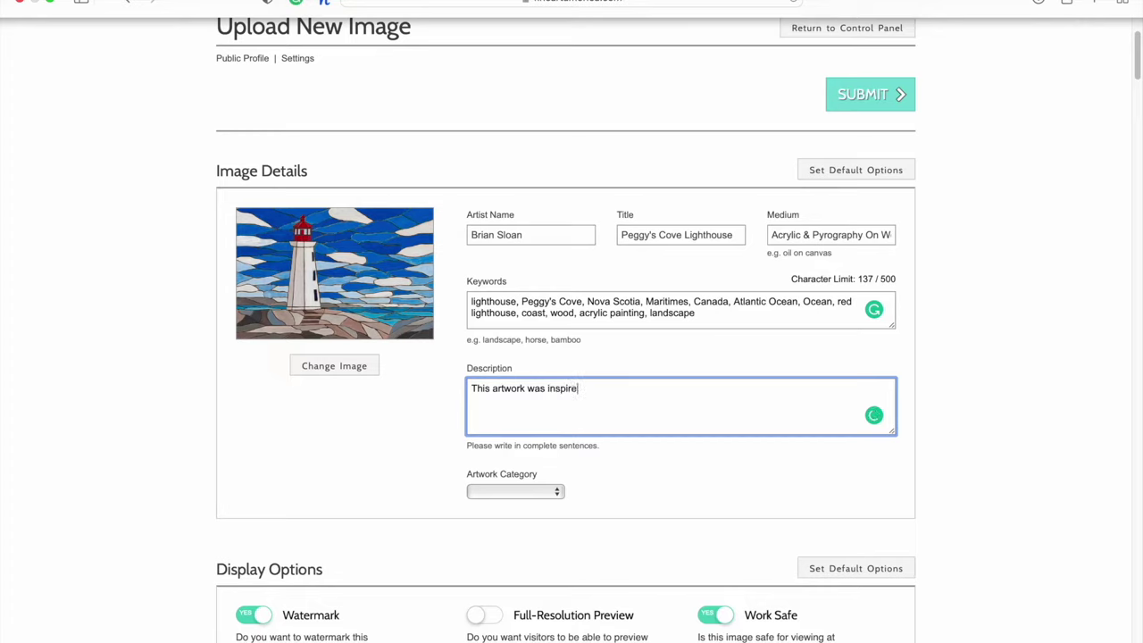
type("d by the Lighthouse in Peggy's Cove.")
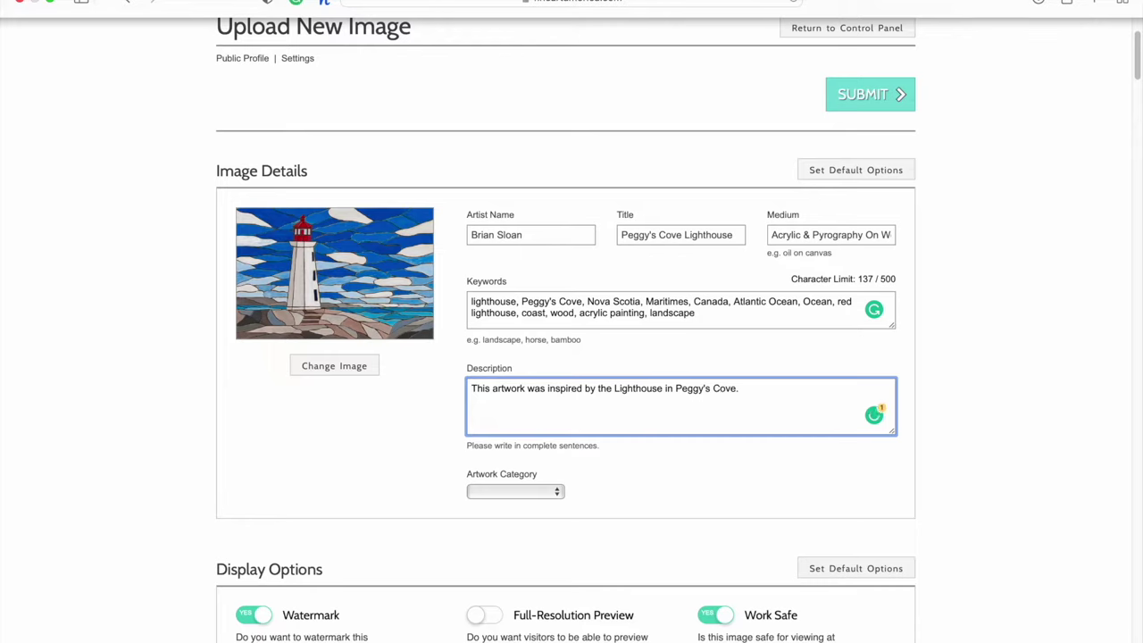
key("Return")
key("Return")
type("It is done on a 7x11 piece of pine wood.")
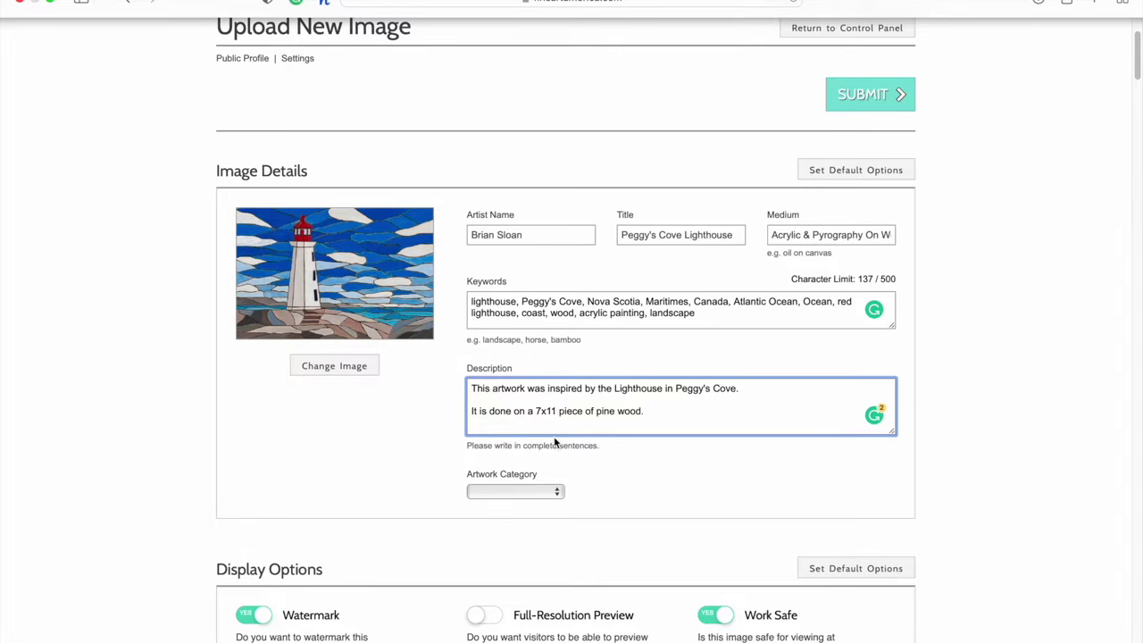
scroll(556, 439, "down", 3)
Set the artwork category to Mixed Media, keeping the watermark turned on
left_click(554, 381)
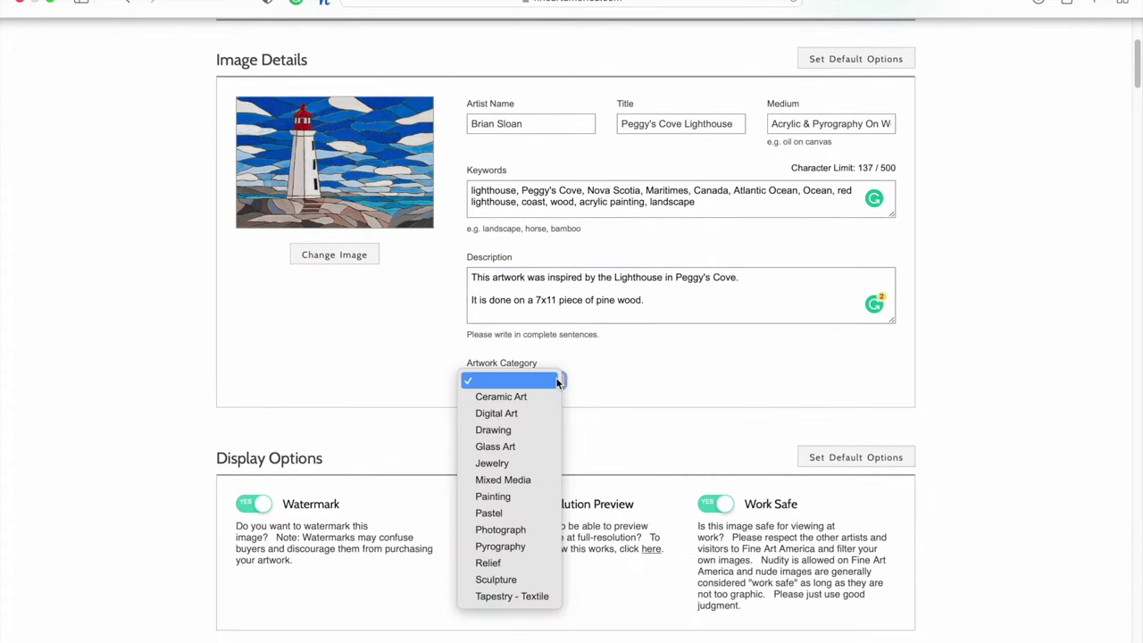
left_click(540, 479)
scroll(548, 388, "down", 5)
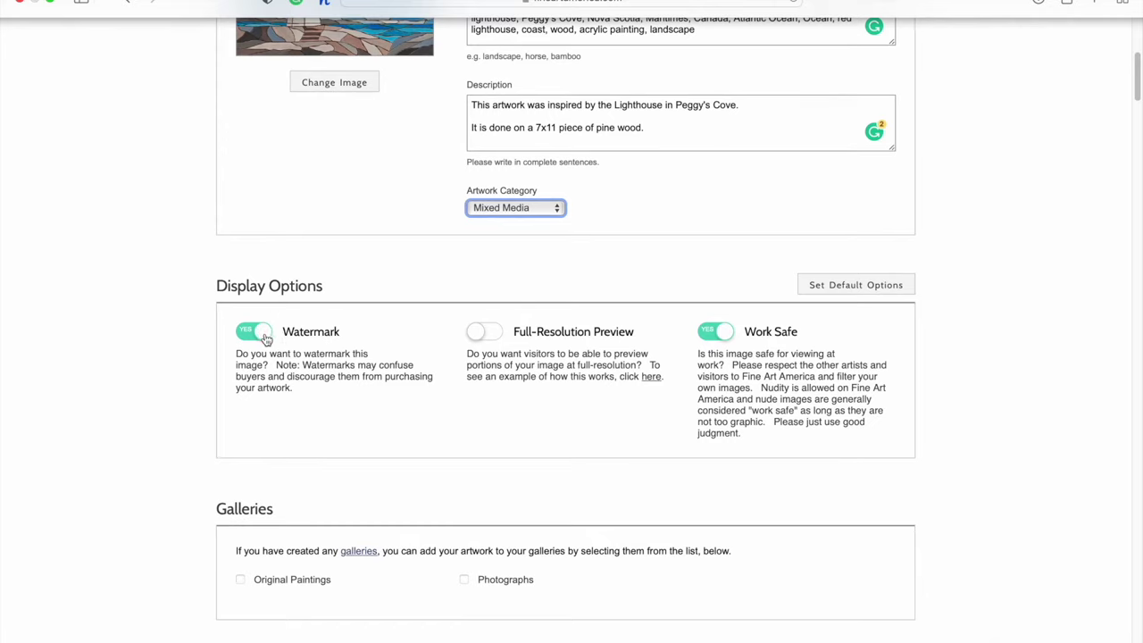
left_click(259, 333)
left_click(259, 333)
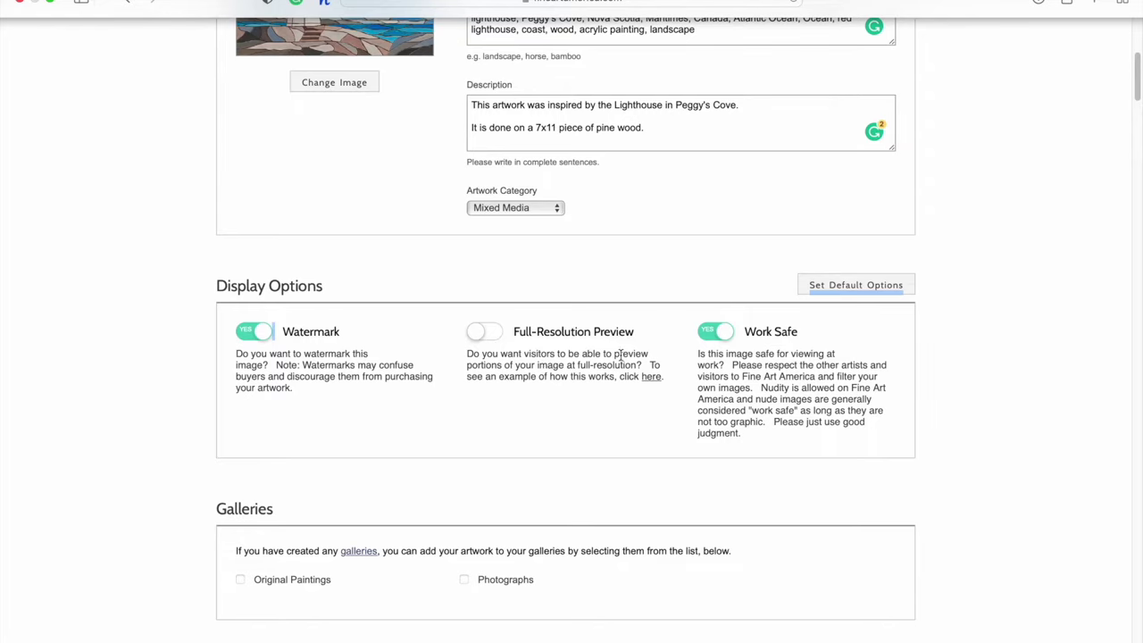
Add the artwork to the Original Paintings gallery and the Canadian Artists group
scroll(611, 355, "down", 4)
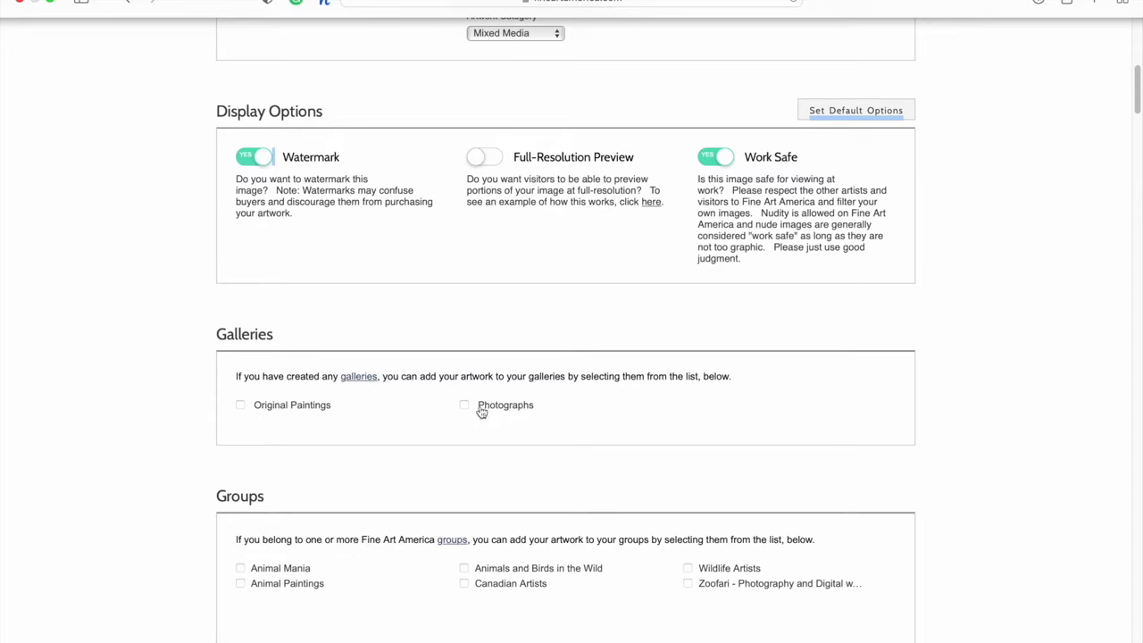
left_click(241, 406)
scroll(537, 457, "down", 5)
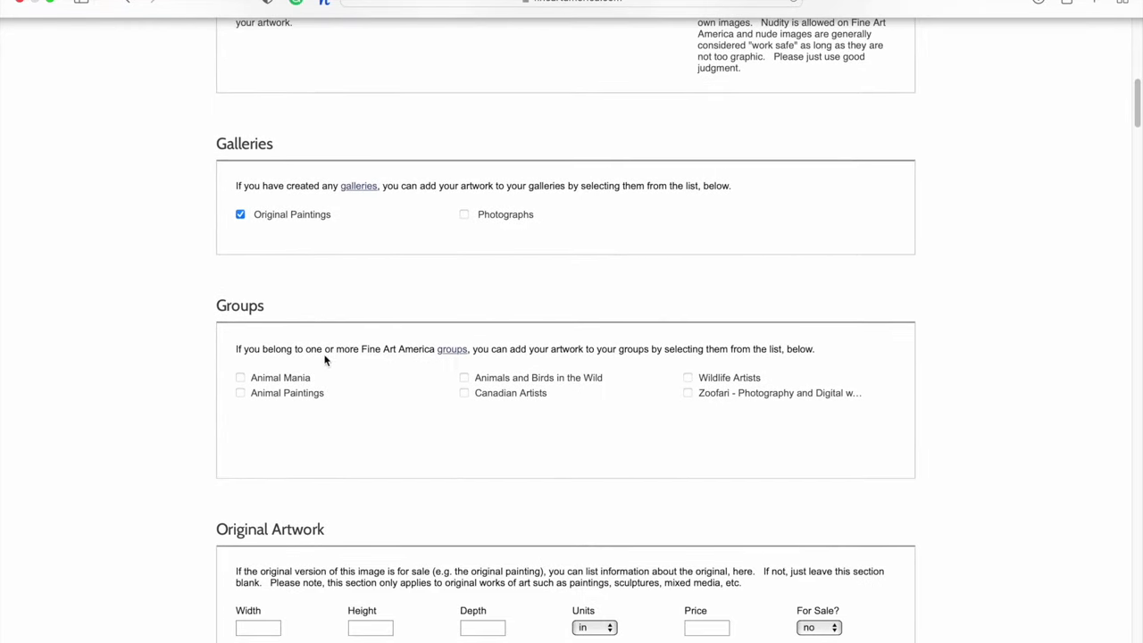
left_click(464, 394)
scroll(574, 417, "down", 5)
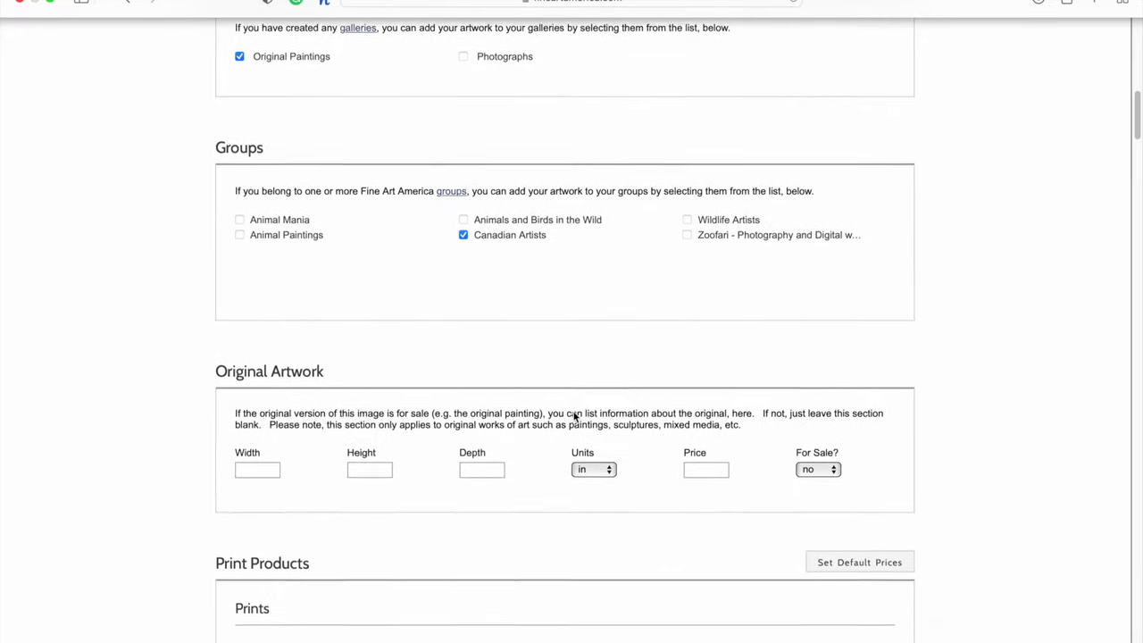
List the original at 11 x 7 x .75 inches, priced 150, and marked for sale
left_click(267, 417)
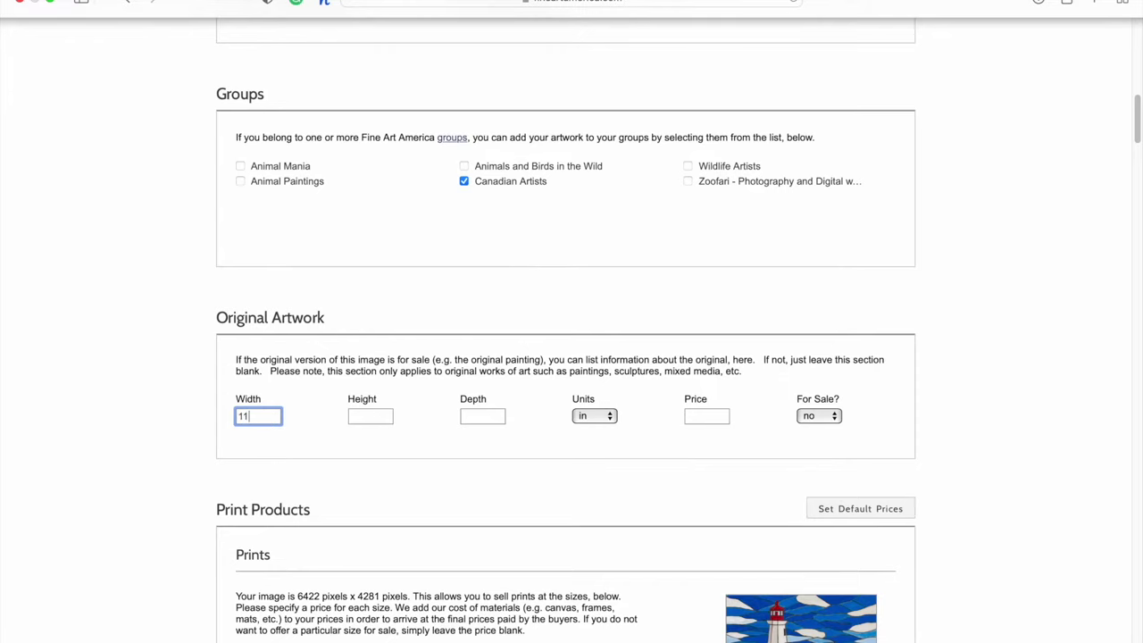
left_click(370, 416)
type("7")
left_click(491, 413)
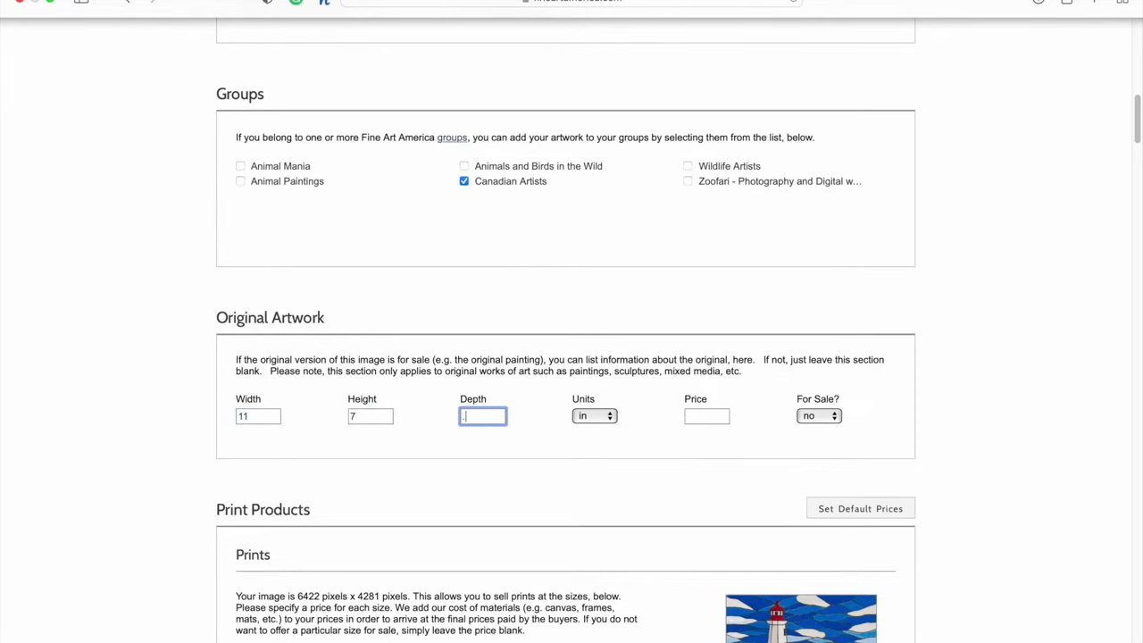
left_click(710, 417)
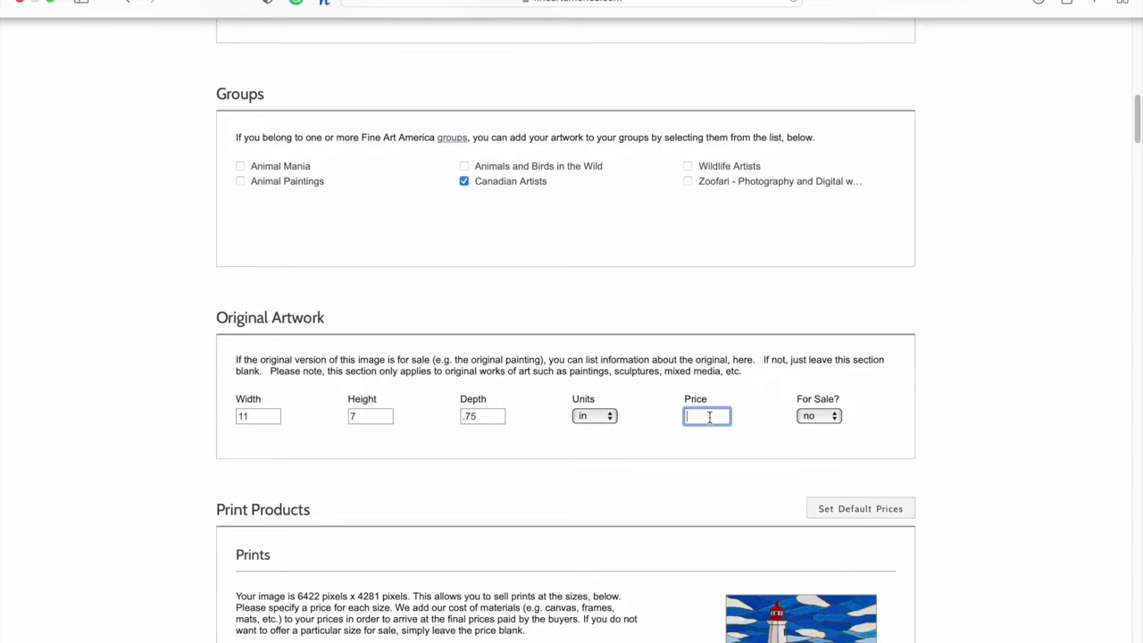
type("150")
left_click(830, 416)
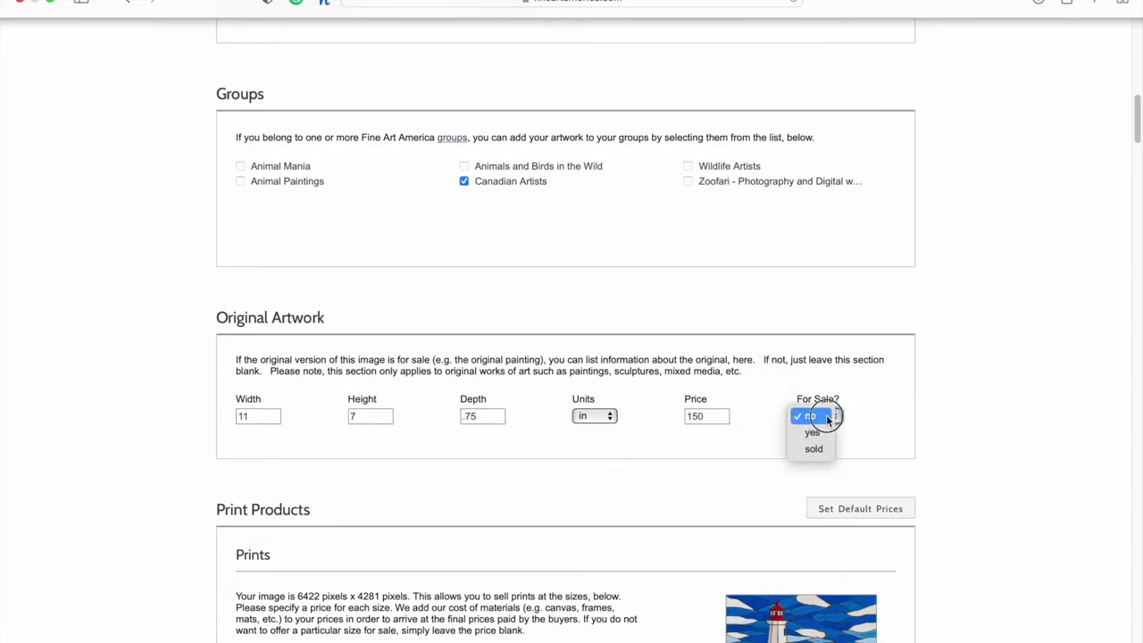
left_click(823, 433)
left_click(818, 416)
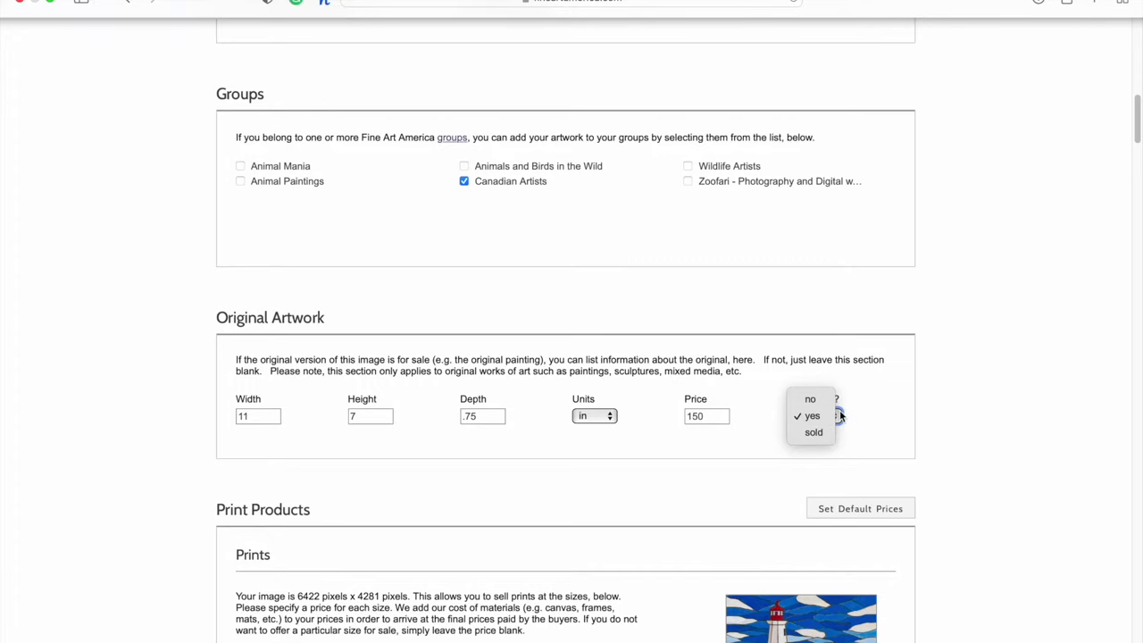
left_click(880, 410)
scroll(669, 447, "down", 6)
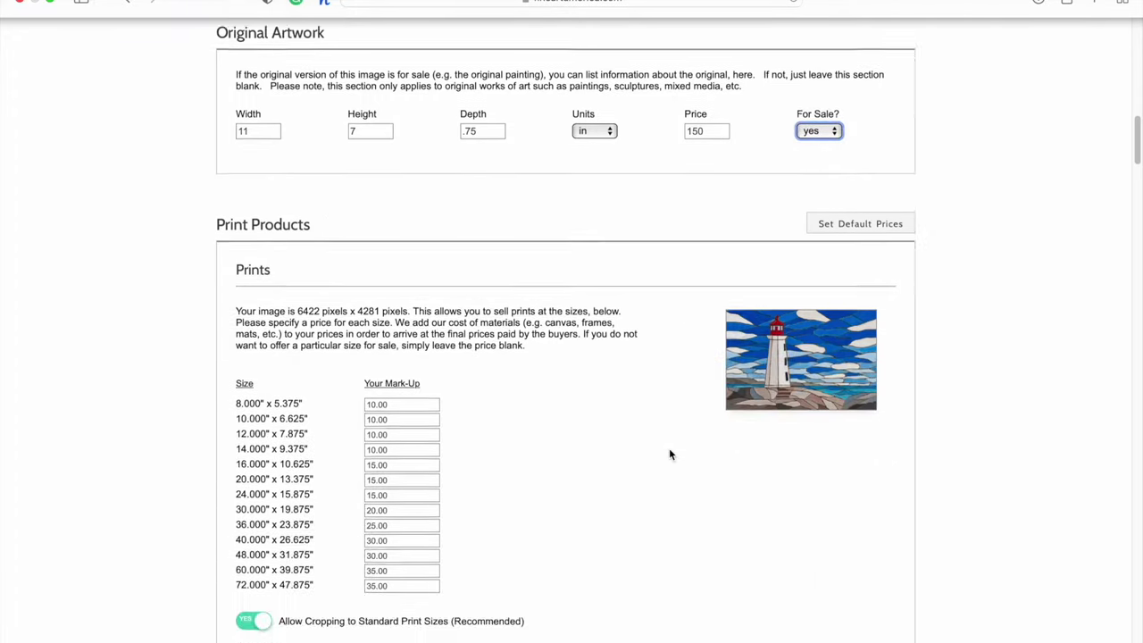
scroll(668, 454, "down", 1)
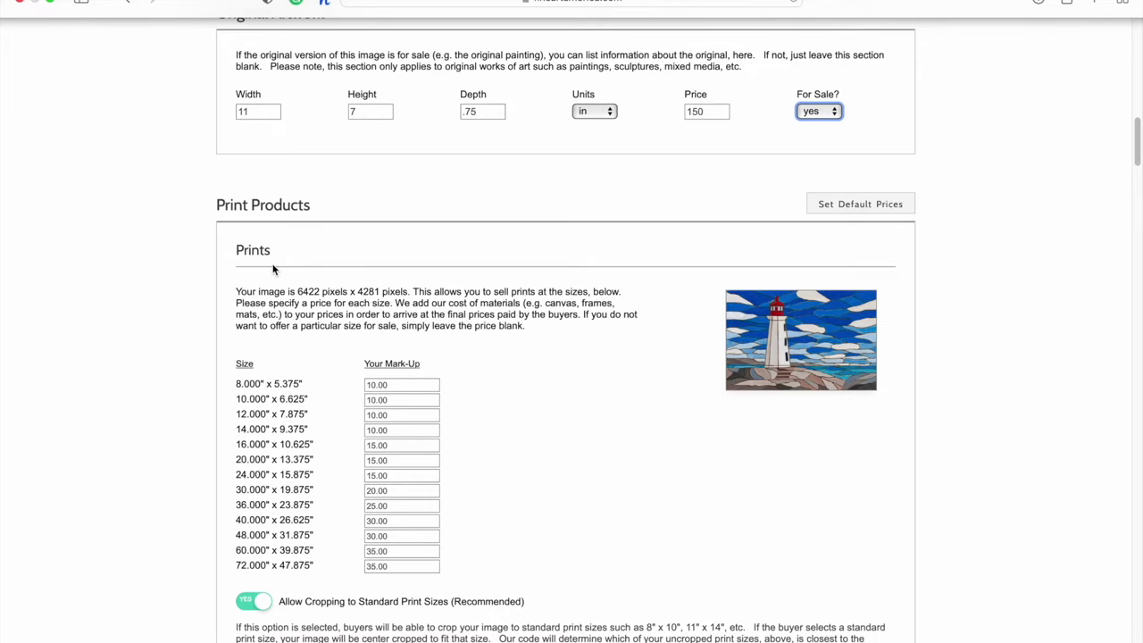
left_click_drag(405, 386, 349, 386)
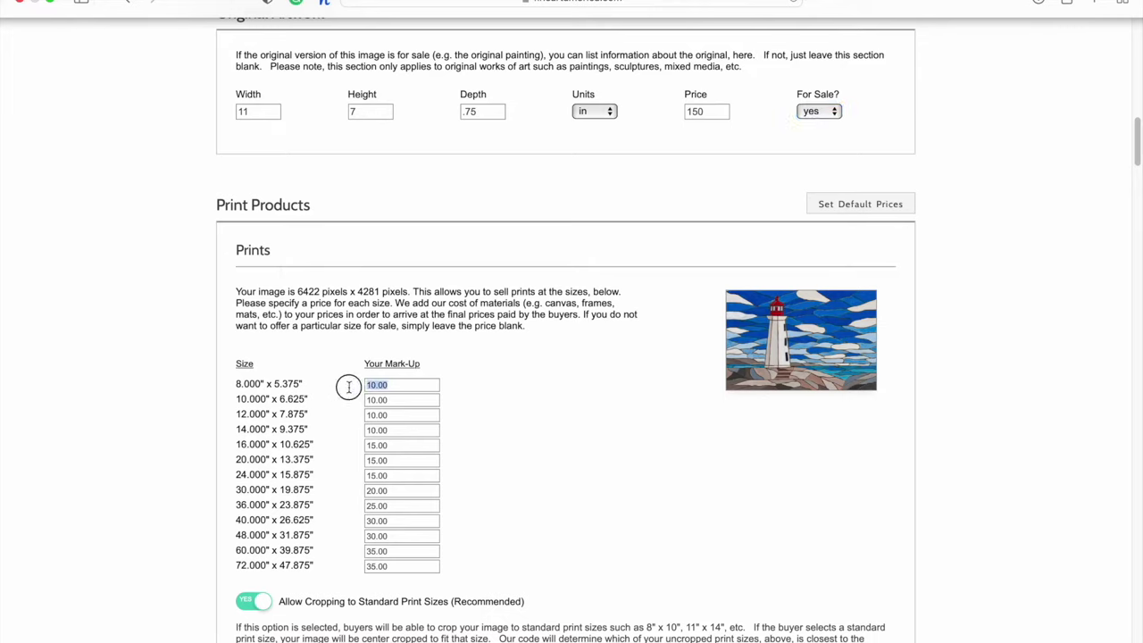
left_click(516, 381)
double_click(392, 473)
left_click(551, 460)
scroll(507, 507, "down", 2)
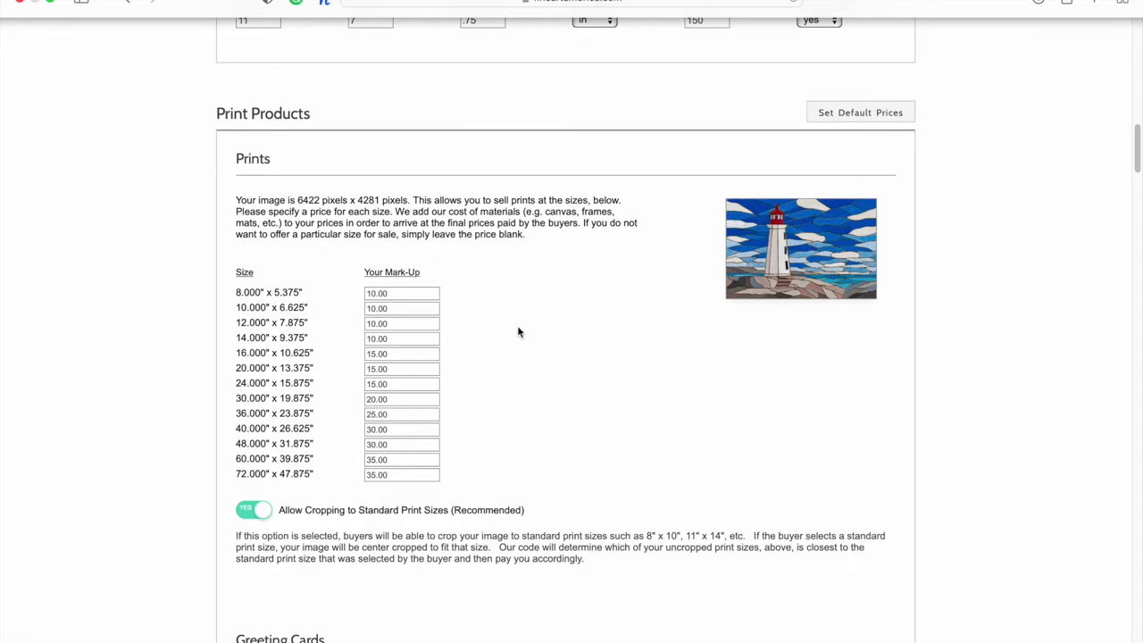
scroll(518, 333, "down", 5)
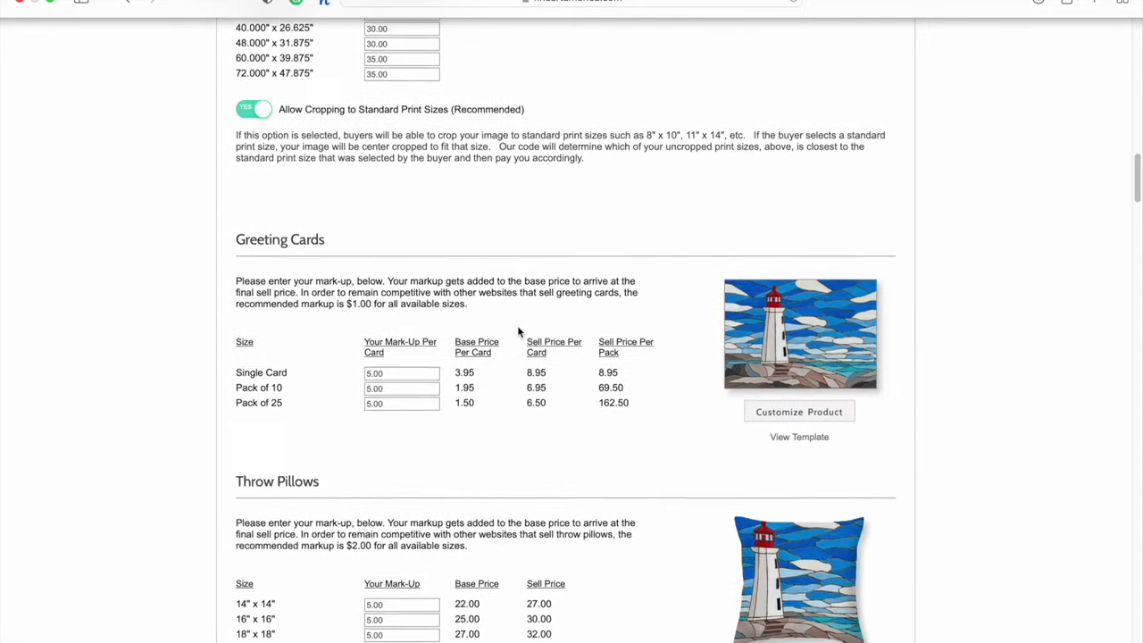
scroll(518, 332, "down", 1)
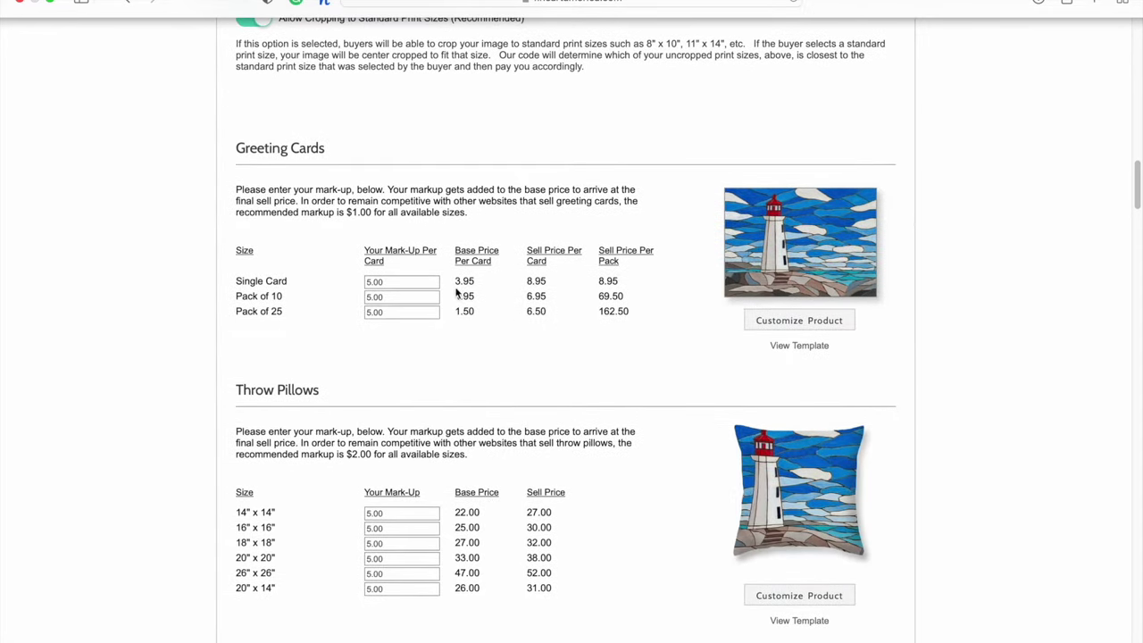
scroll(455, 282, "down", 4)
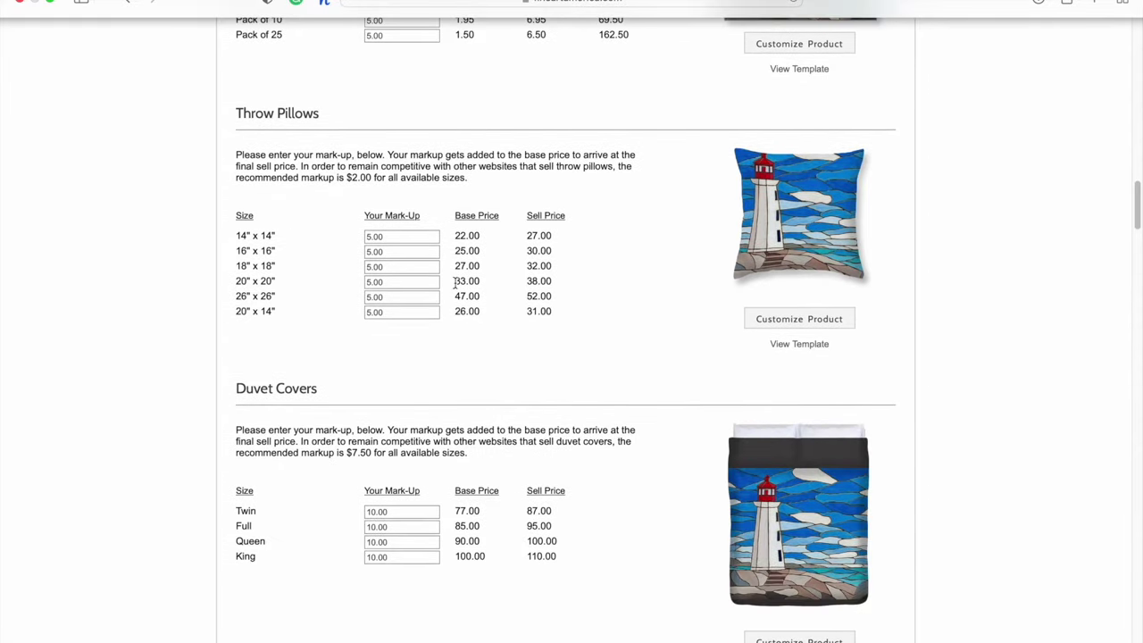
scroll(443, 360, "down", 2)
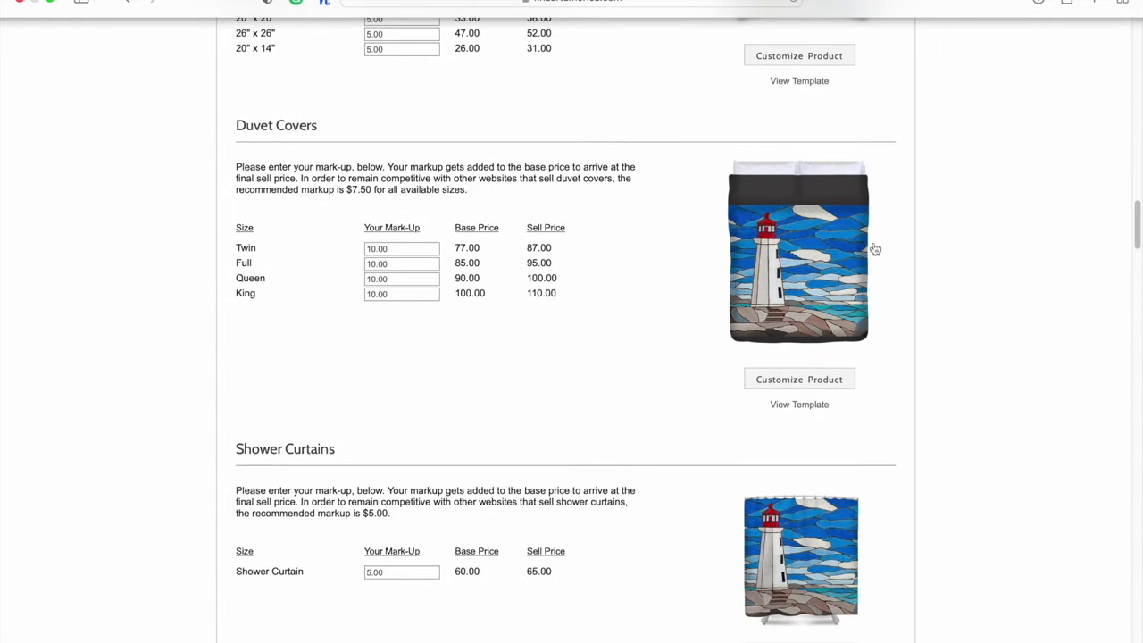
scroll(720, 373, "down", 3)
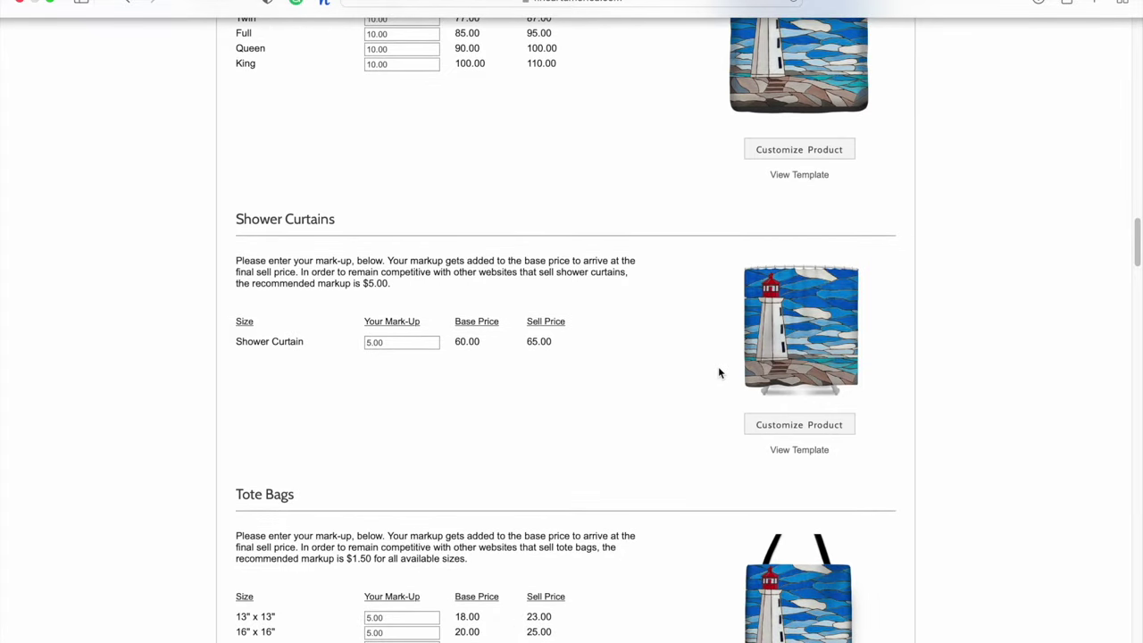
scroll(720, 373, "down", 5)
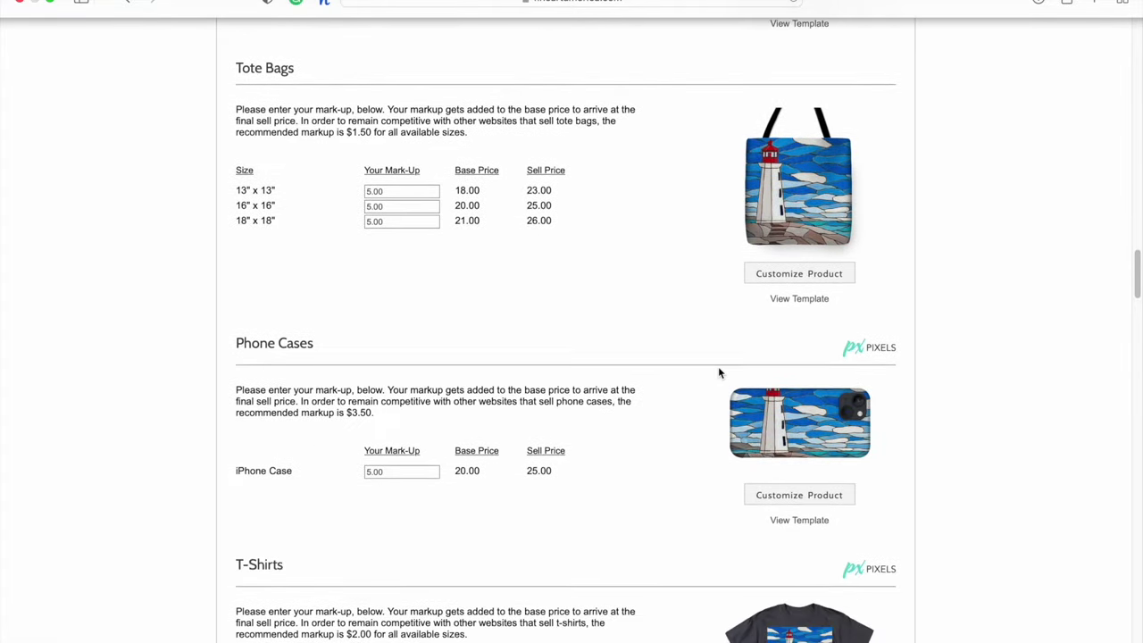
left_click(794, 498)
Set the phone case orientation to Vertical
scroll(635, 443, "down", 1)
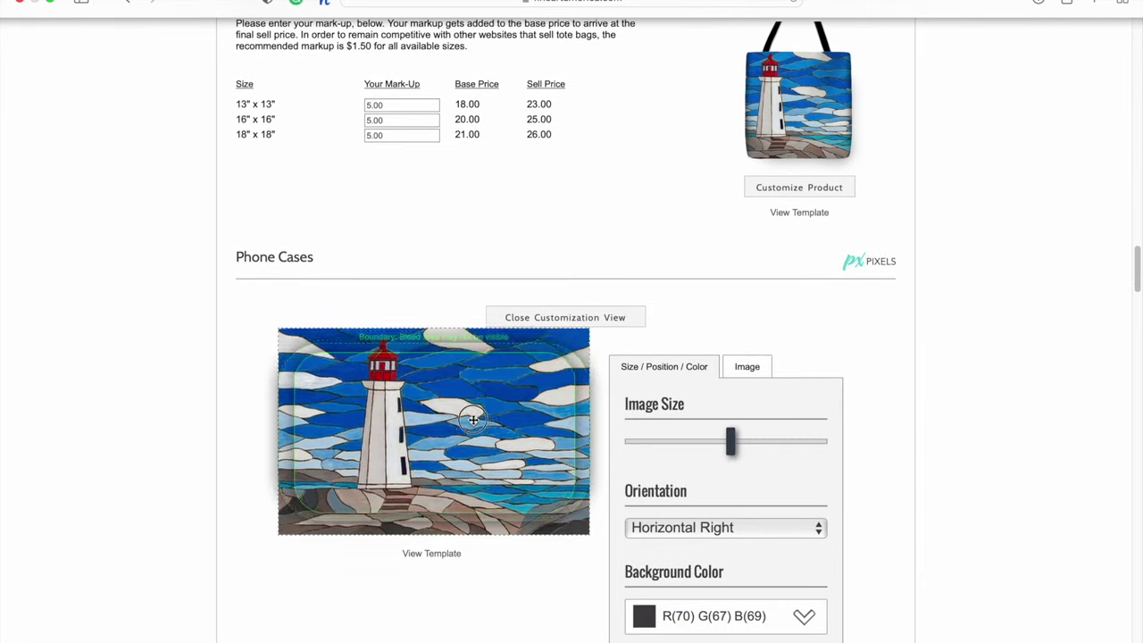
left_click_drag(473, 420, 419, 430)
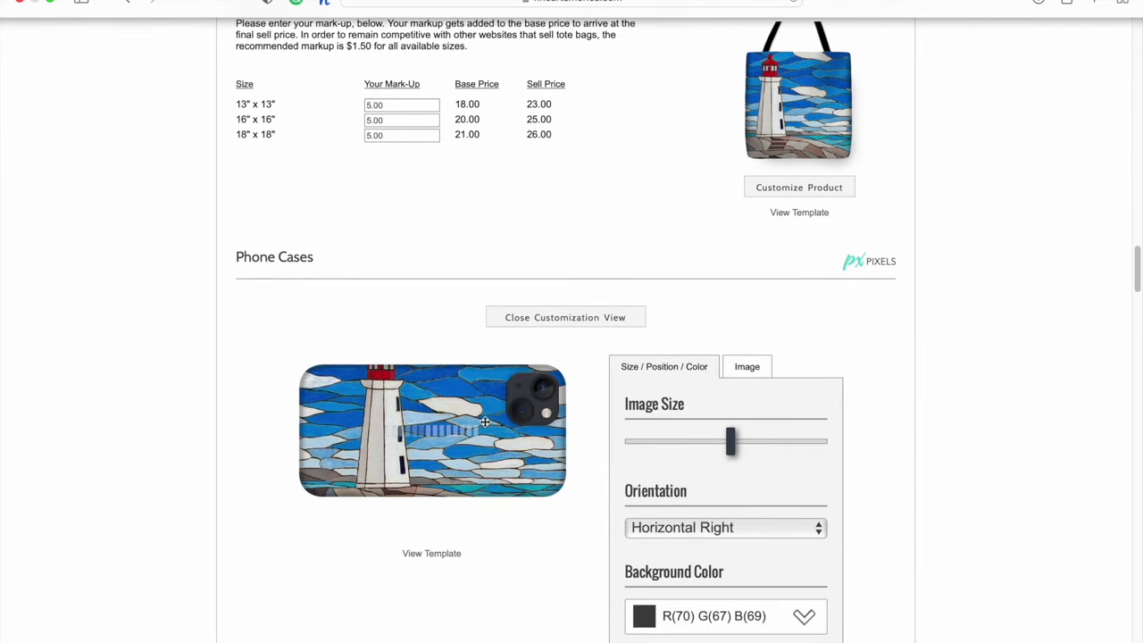
left_click_drag(484, 422, 459, 480)
left_click(778, 535)
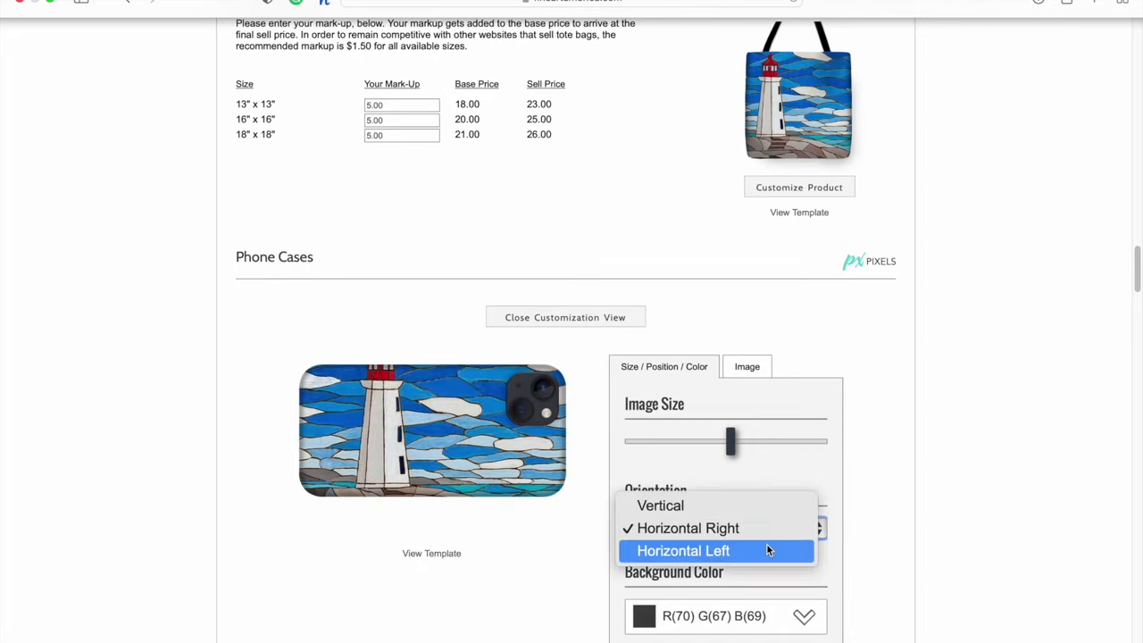
left_click(759, 503)
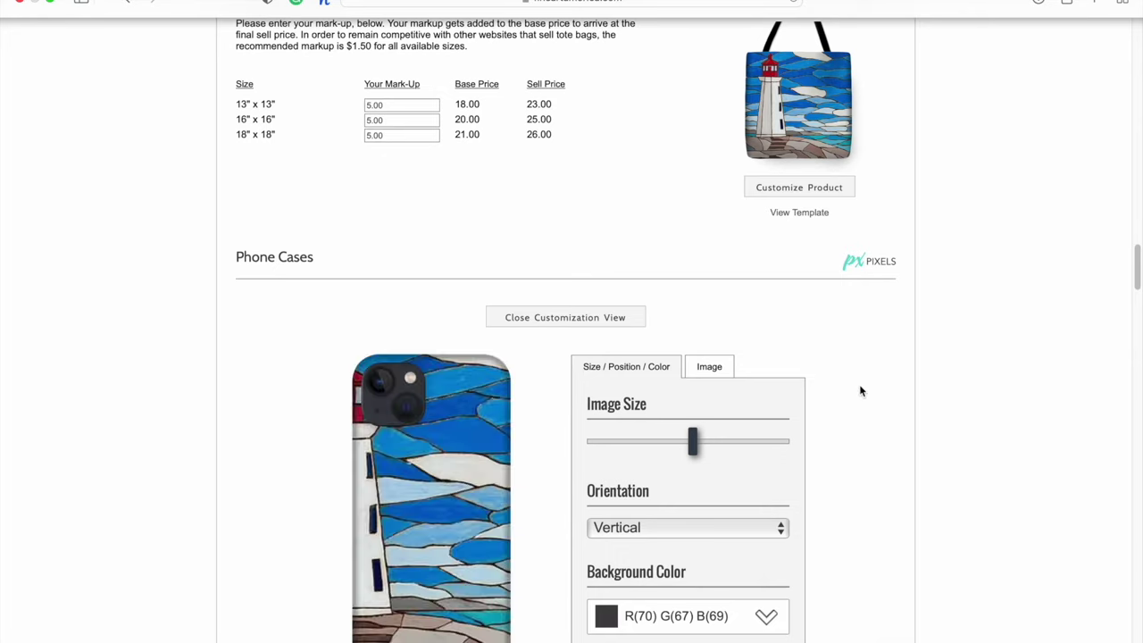
Drag the artwork so the lighthouse tower and red lantern fill the case, then close customization
scroll(848, 393, "down", 2)
left_click_drag(456, 463, 560, 479)
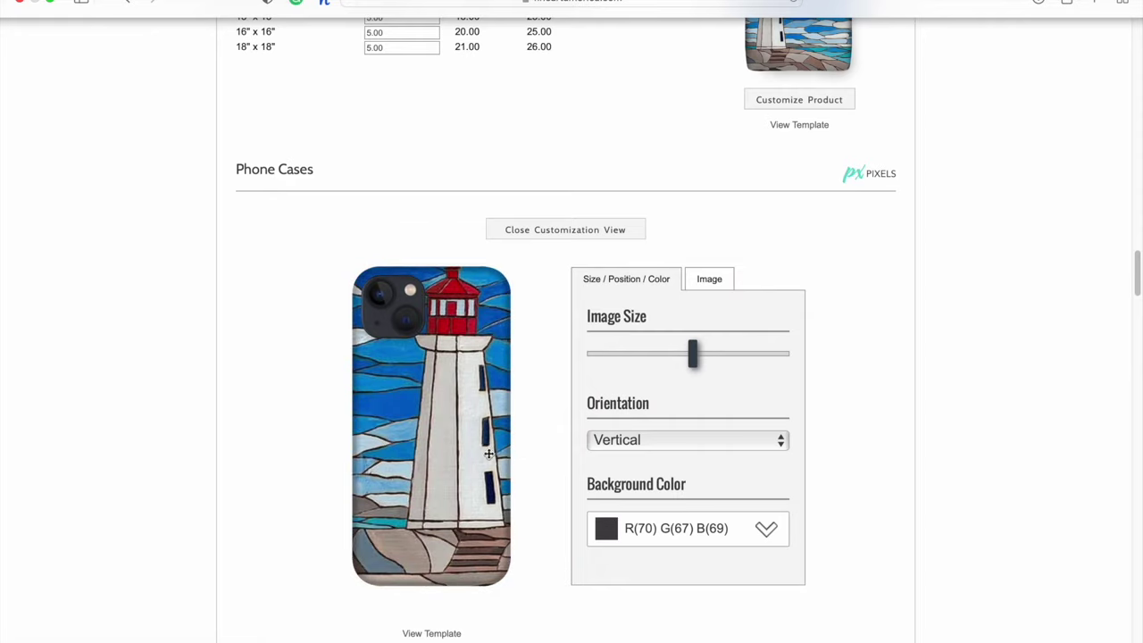
left_click_drag(490, 455, 460, 451)
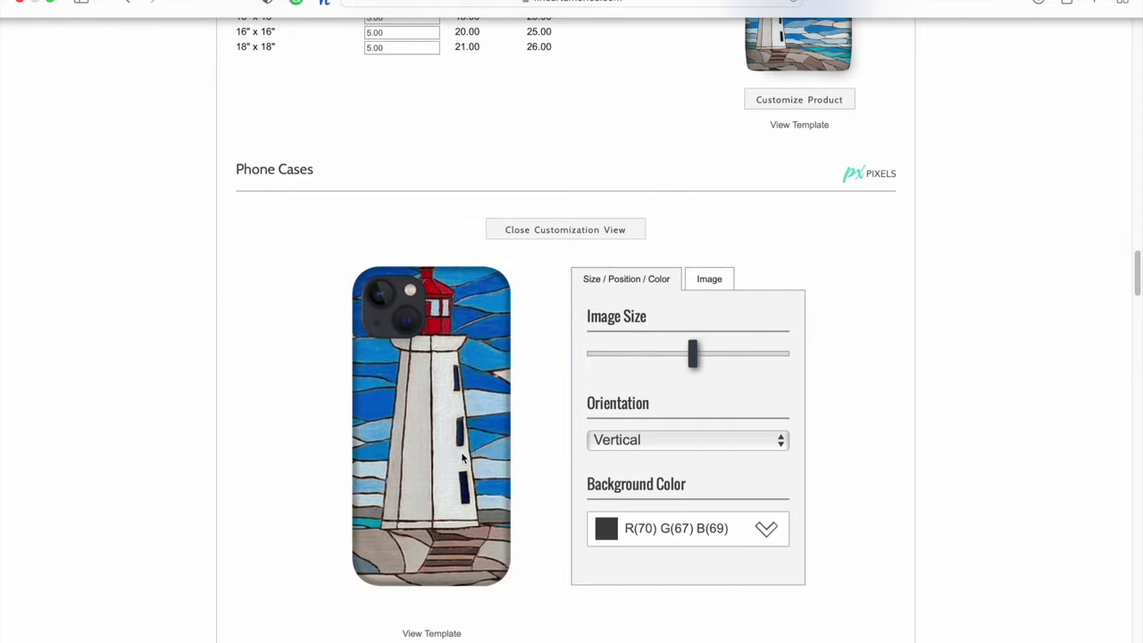
mouse_move(462, 454)
left_mouse_down()
mouse_move(490, 451)
mouse_move(472, 453)
left_mouse_up()
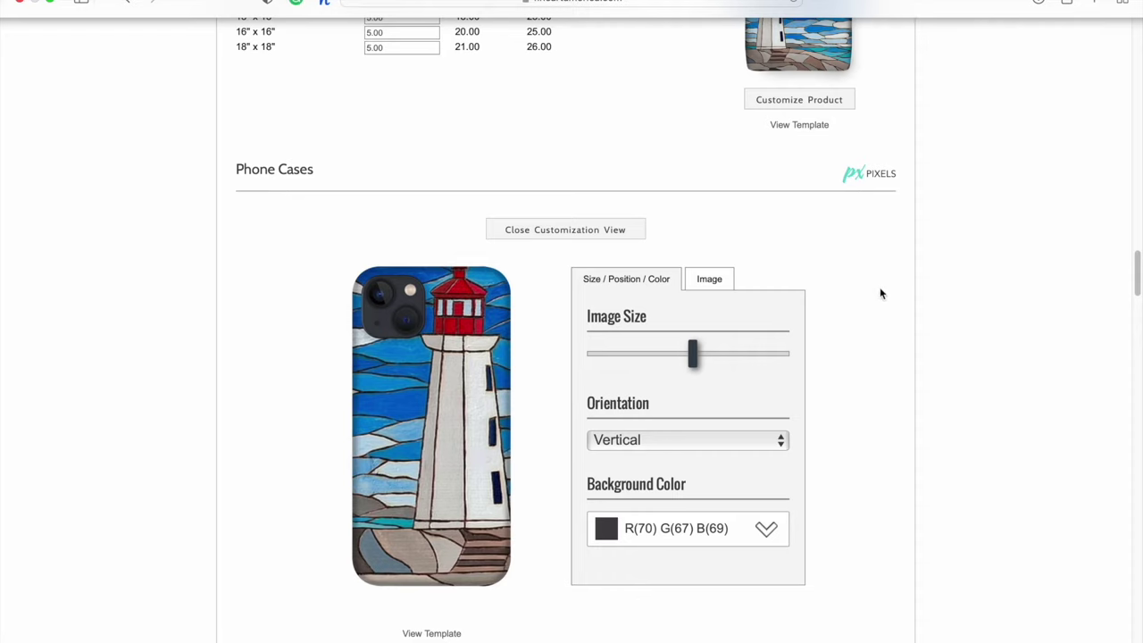
left_click_drag(449, 421, 511, 436)
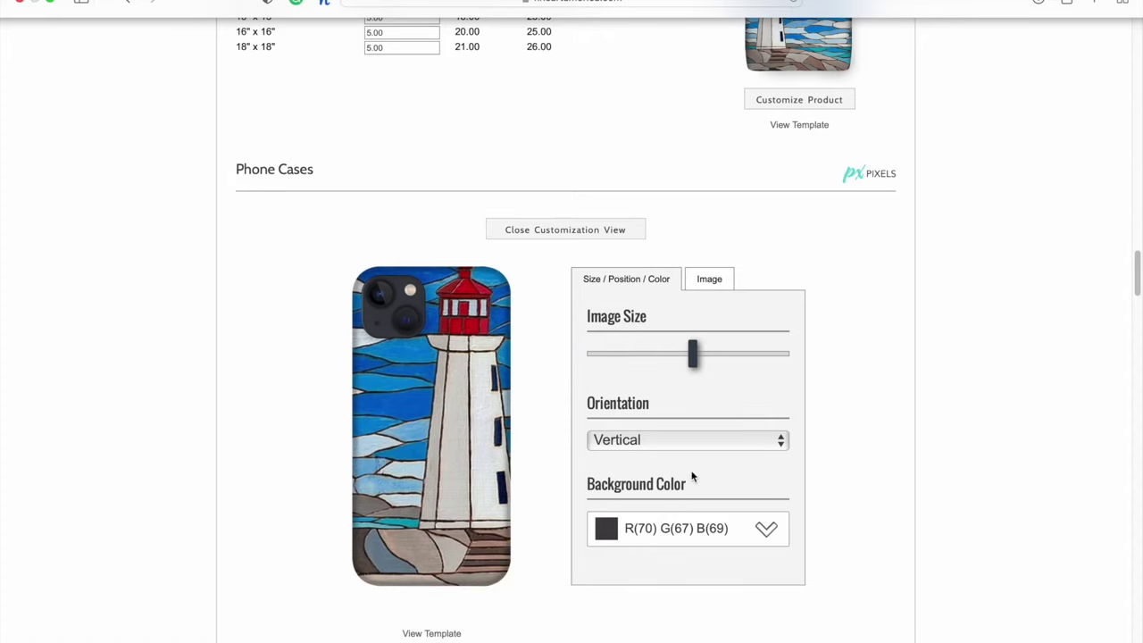
scroll(760, 283, "down", 5)
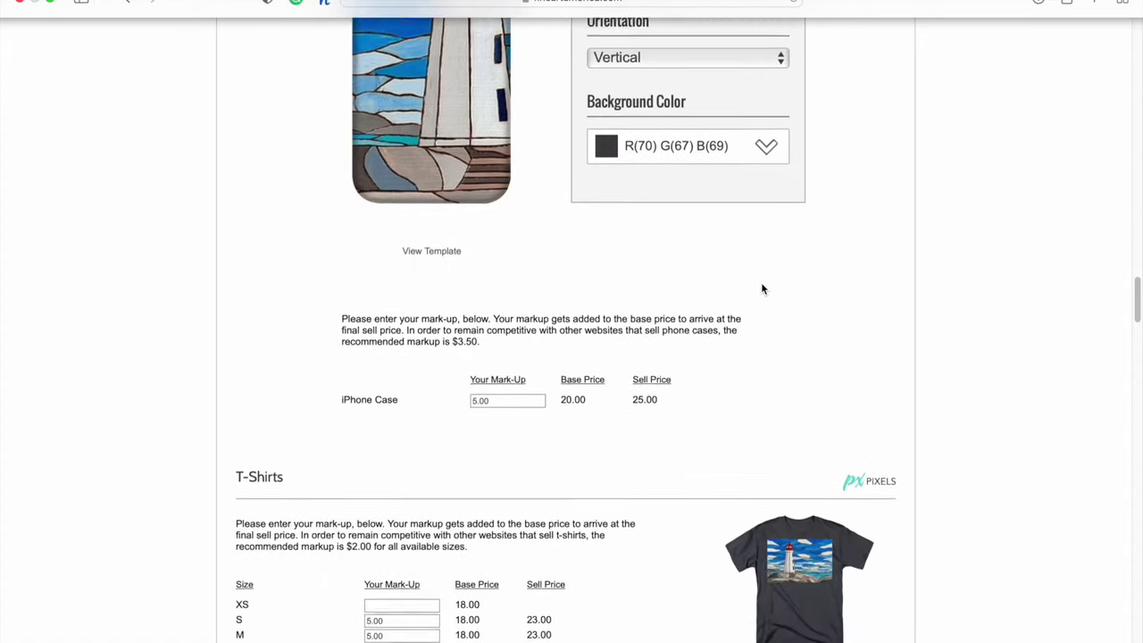
scroll(761, 284, "up", 6)
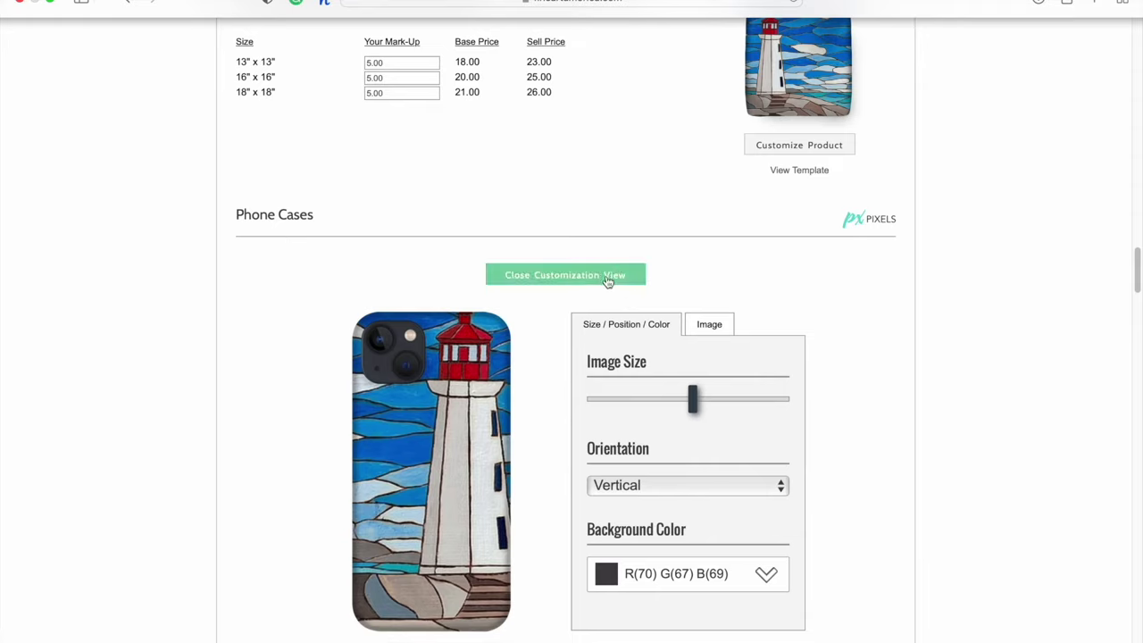
left_click(606, 276)
Make the towel Vertical with the lighthouse centred, then open the Yoga Mats customization
scroll(647, 240, "down", 1)
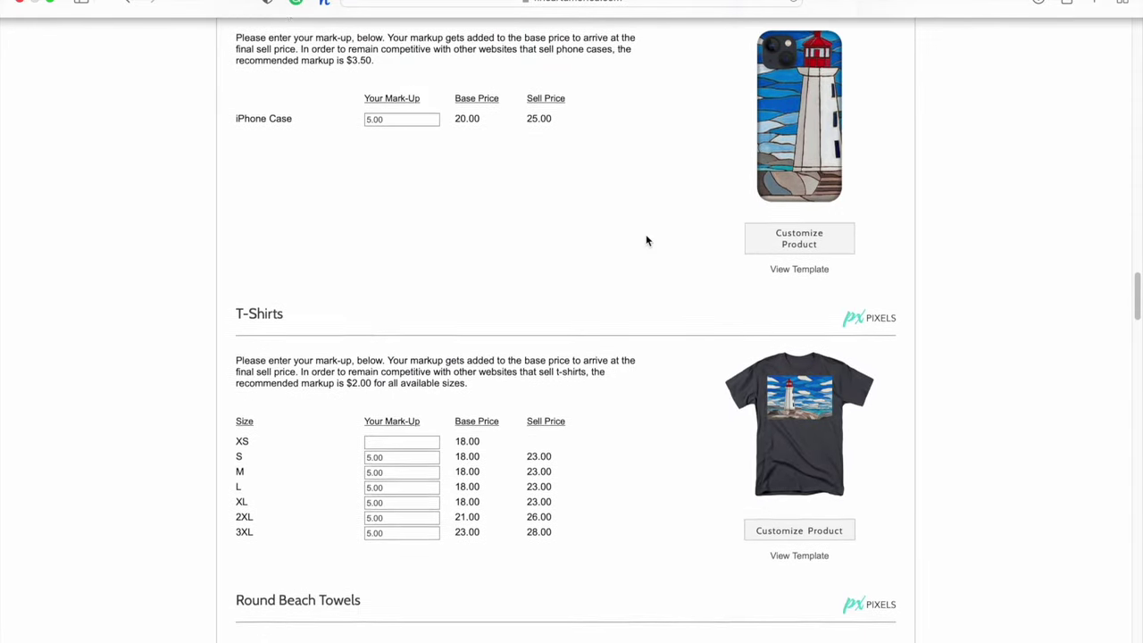
scroll(647, 240, "down", 5)
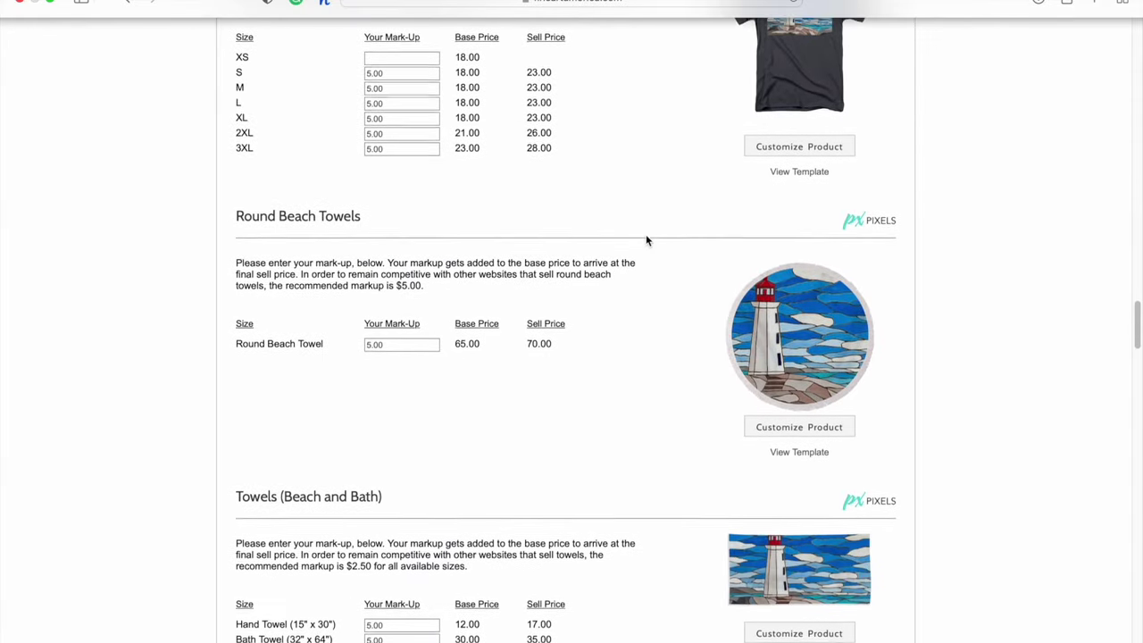
scroll(646, 240, "down", 3)
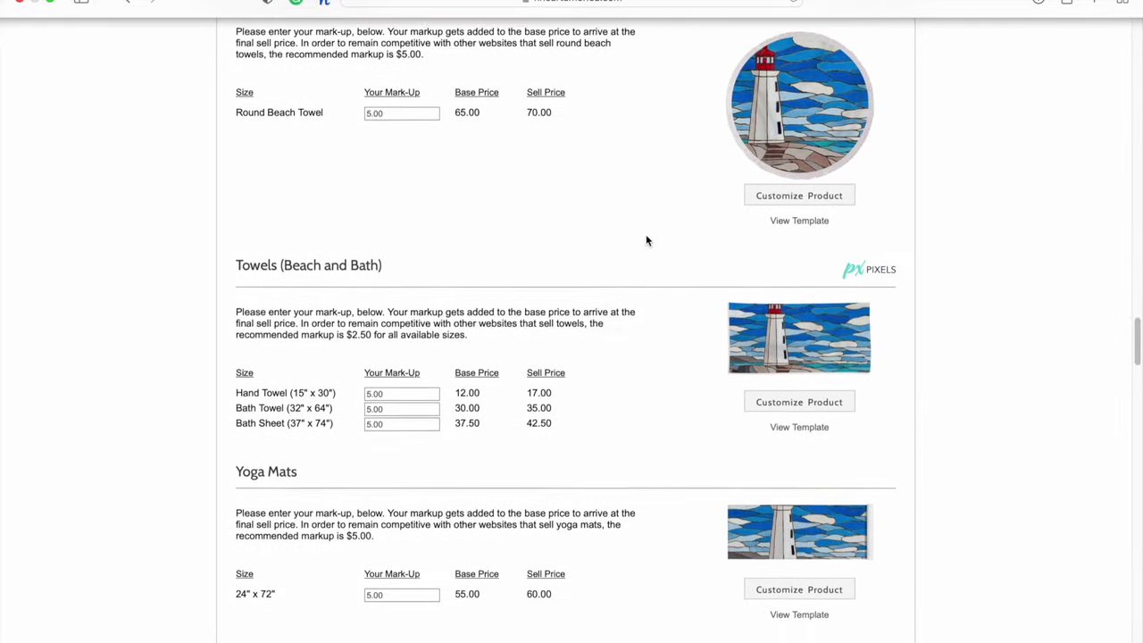
scroll(646, 241, "down", 1)
left_click(806, 380)
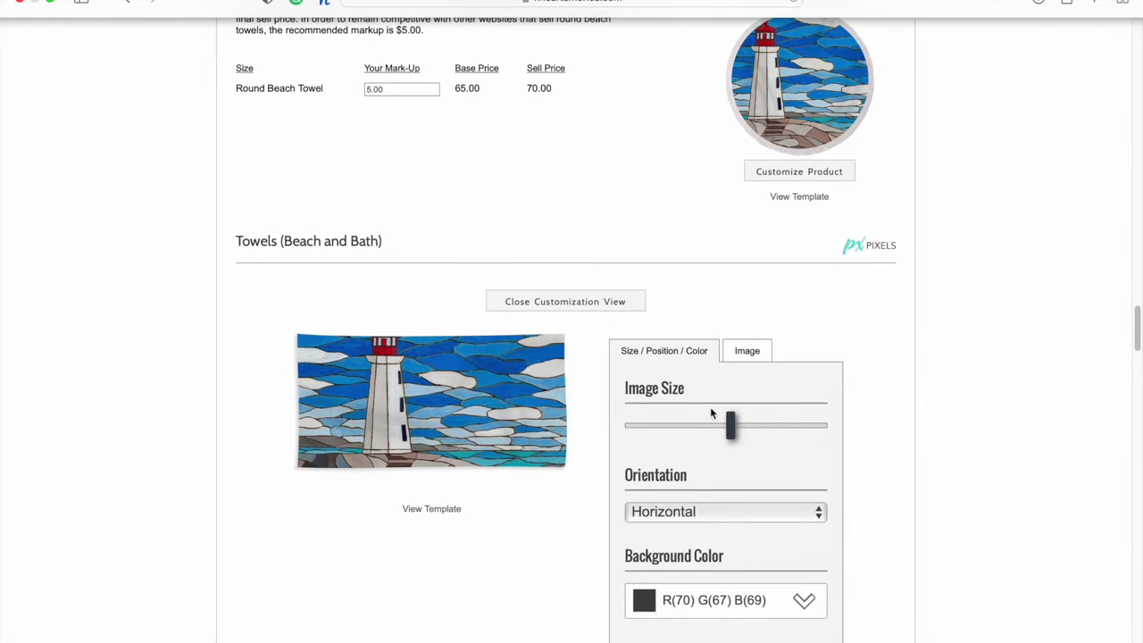
left_click(709, 511)
left_click(713, 491)
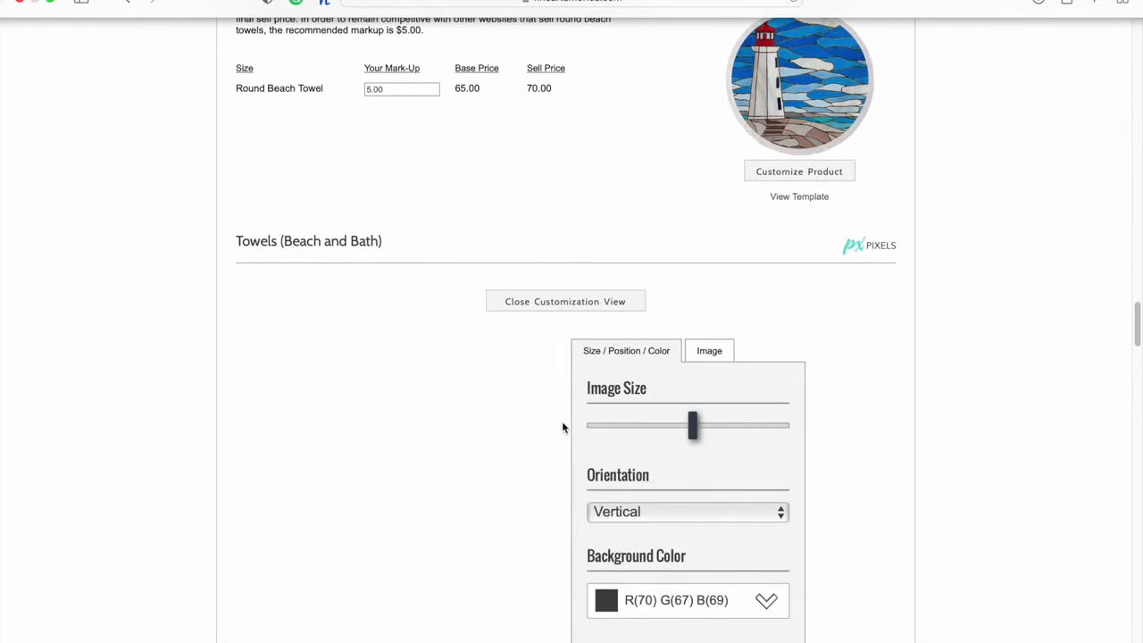
left_click_drag(437, 497, 538, 502)
scroll(862, 430, "down", 3)
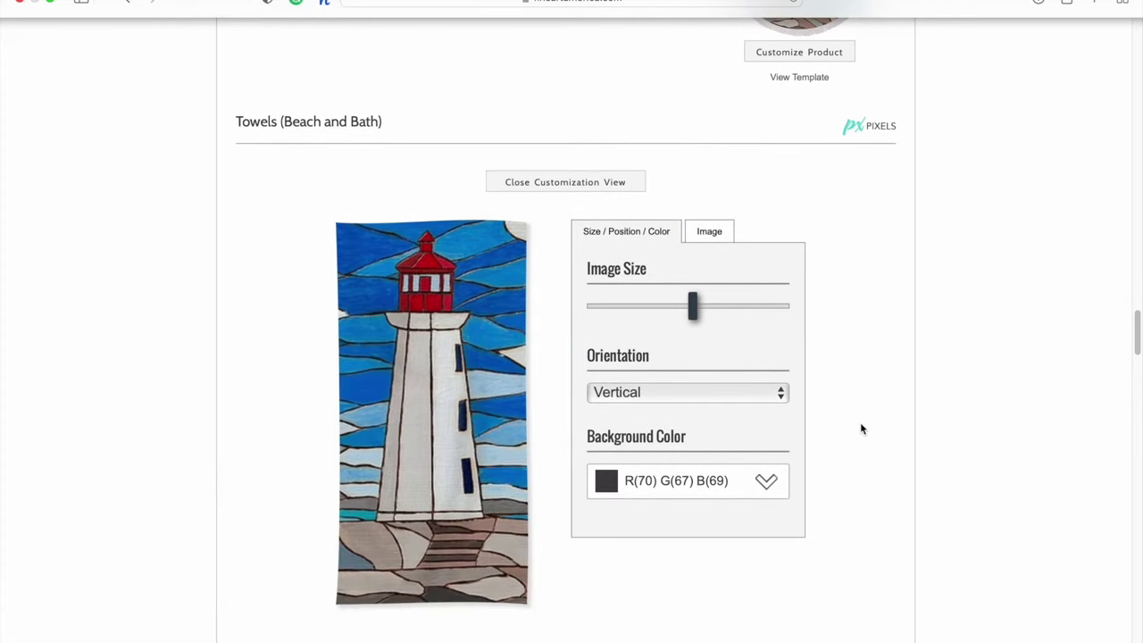
left_click(571, 181)
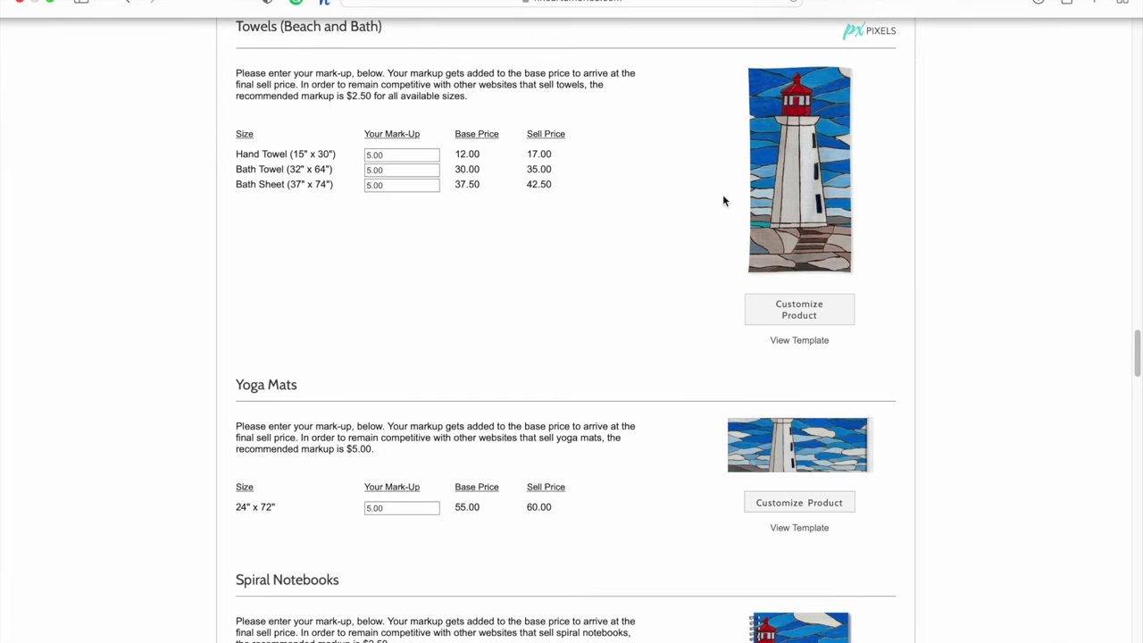
scroll(686, 526, "down", 1)
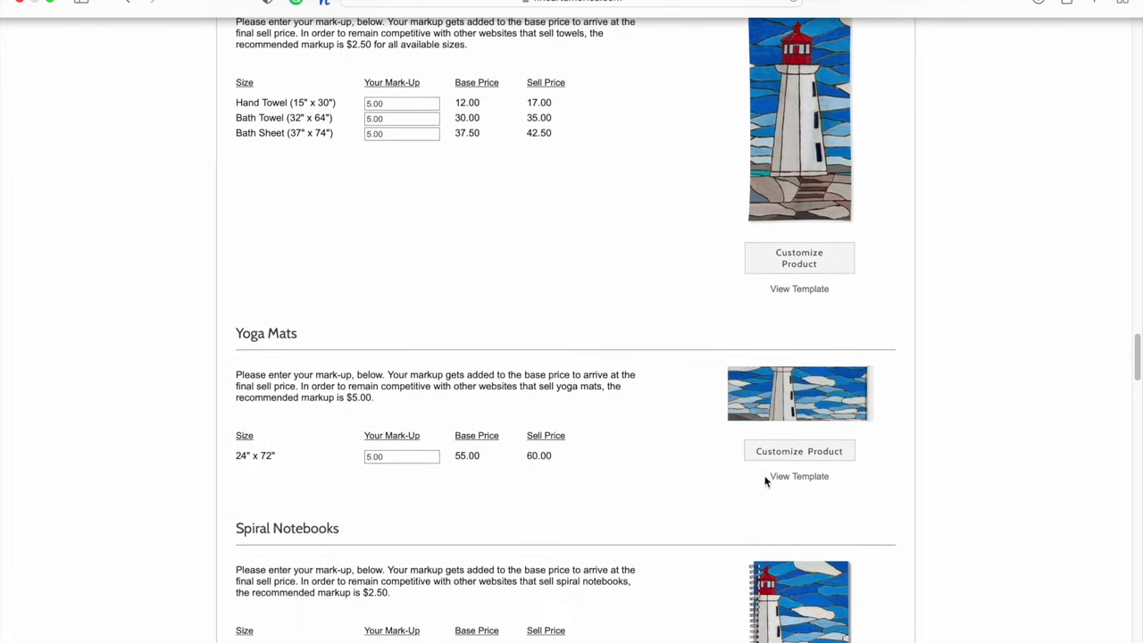
left_click(793, 454)
Set the yoga mat to Vertical orientation, reposition the lighthouse, and close customization
left_click(662, 595)
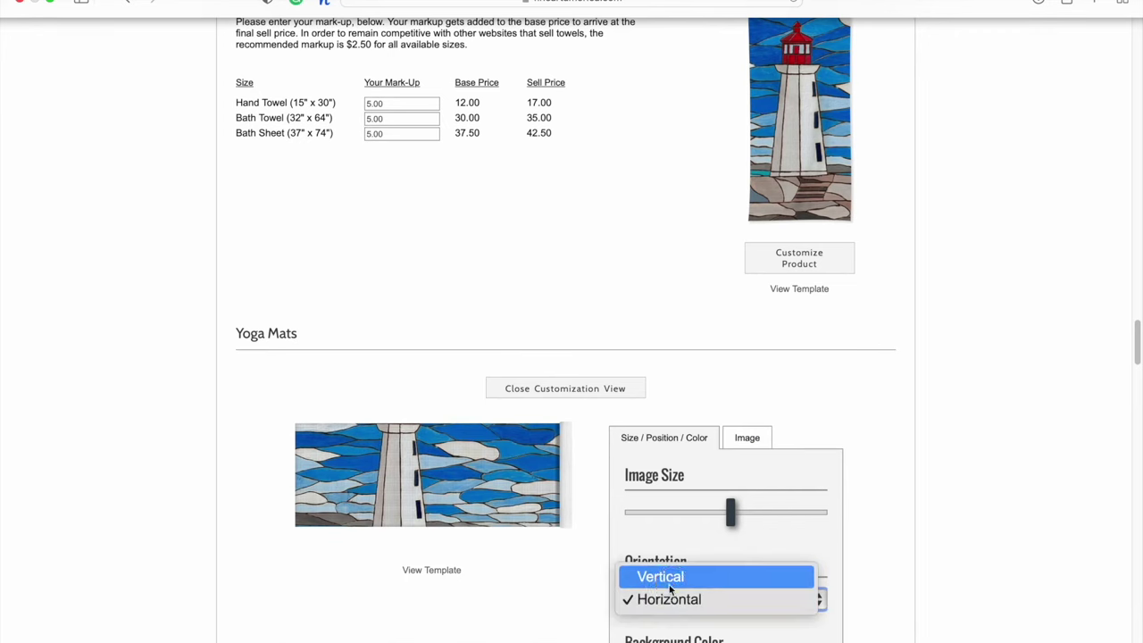
left_click(665, 577)
scroll(827, 396, "down", 3)
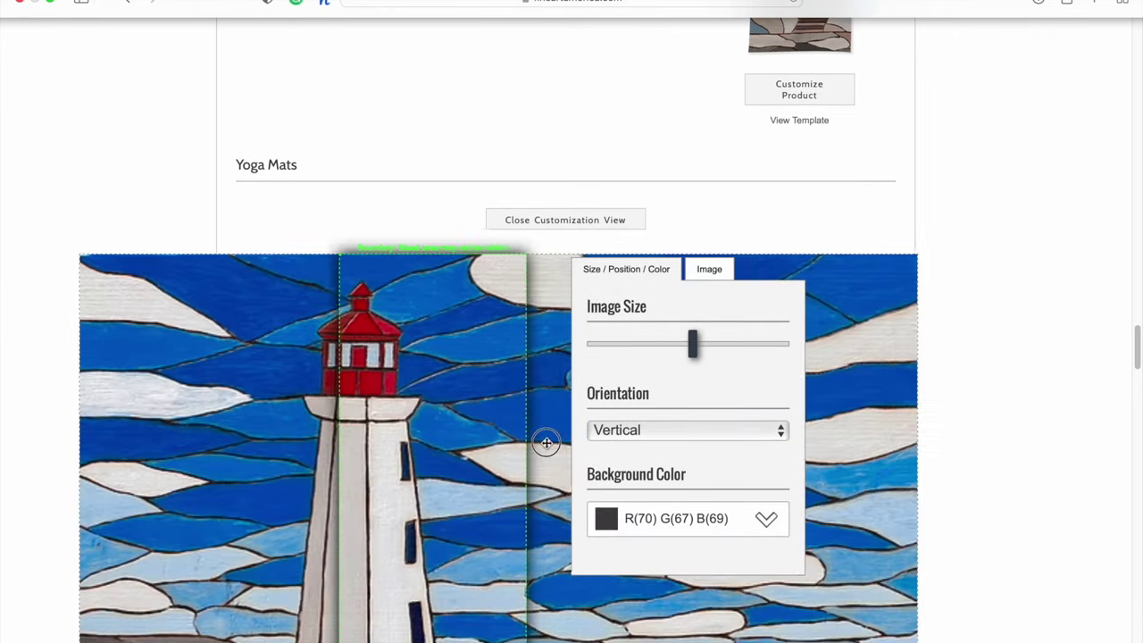
left_click(612, 451)
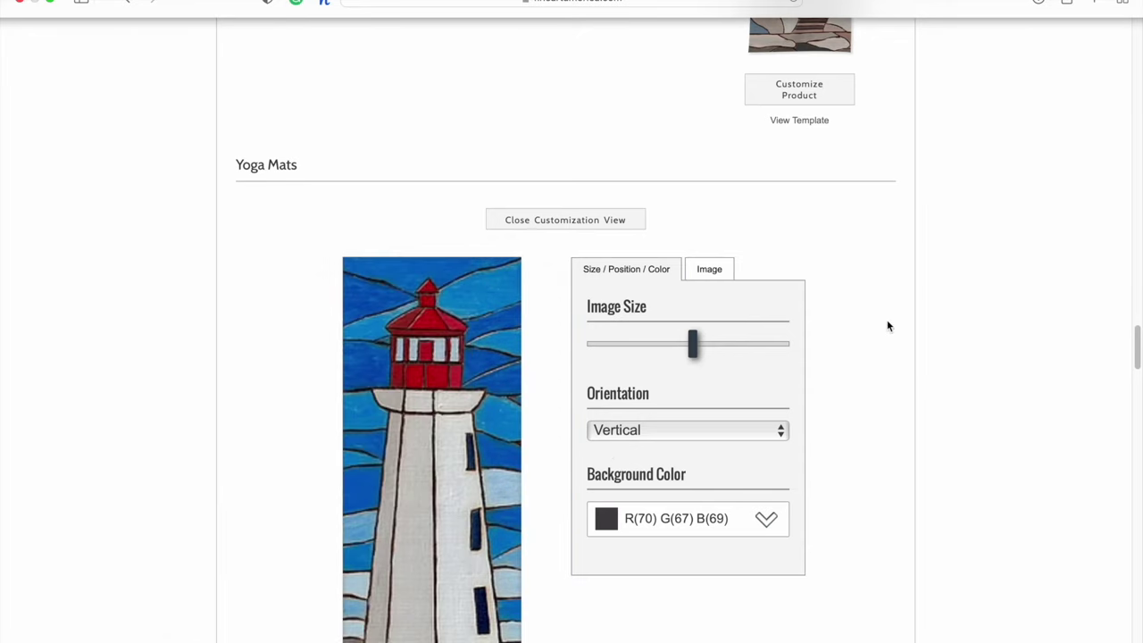
left_click(614, 223)
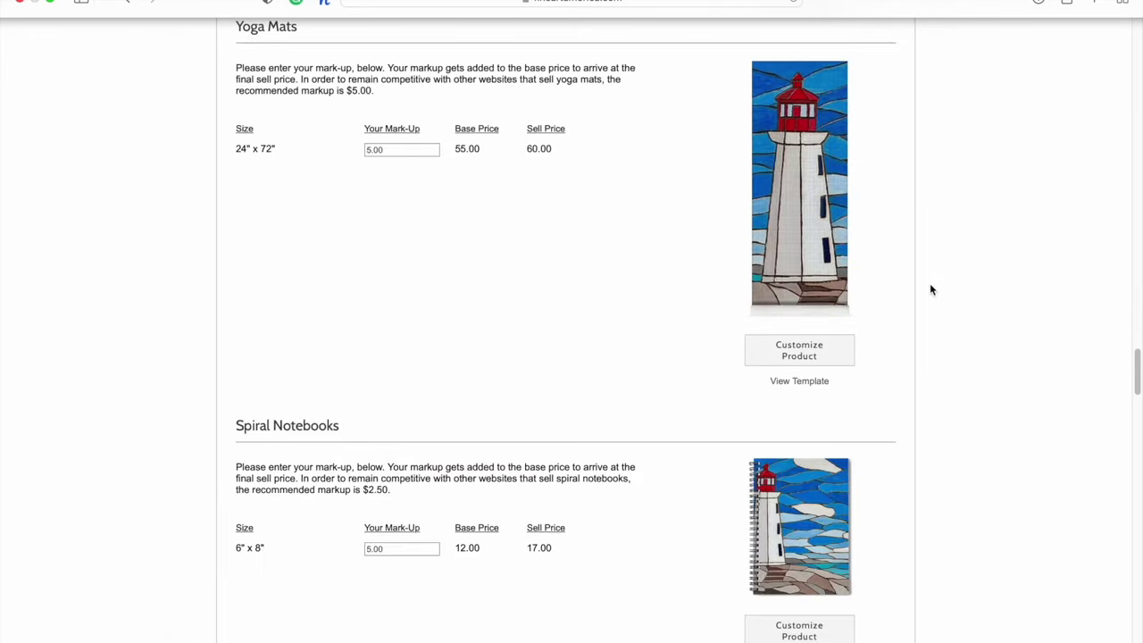
Scroll the pricing form down to the Tapestries section's empty mark-up fields
scroll(929, 290, "down", 5)
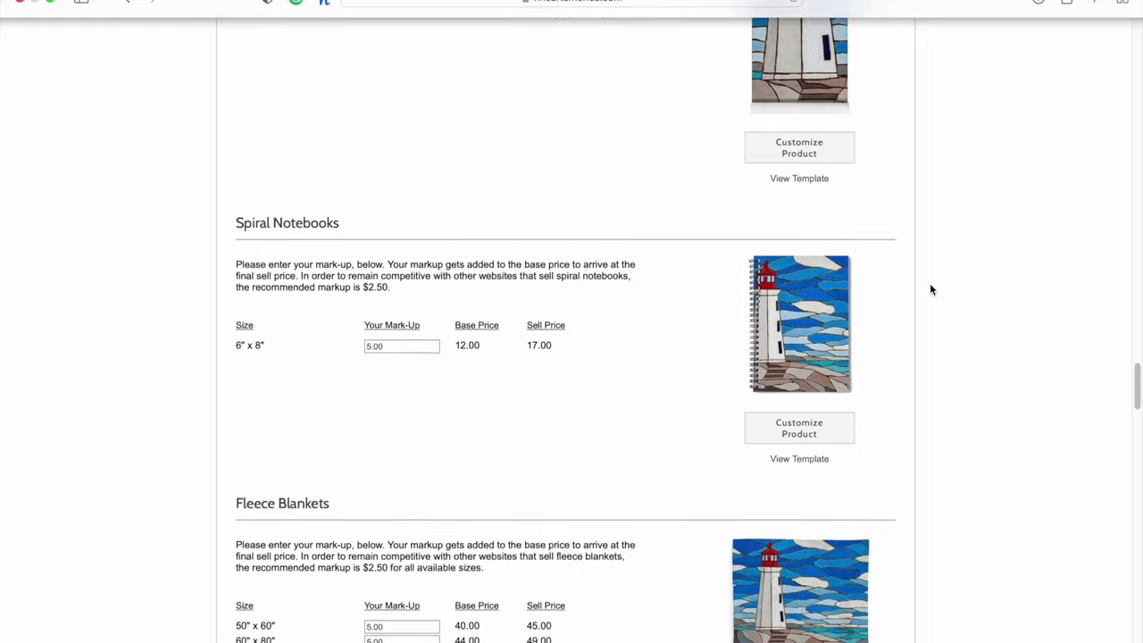
scroll(929, 290, "down", 8)
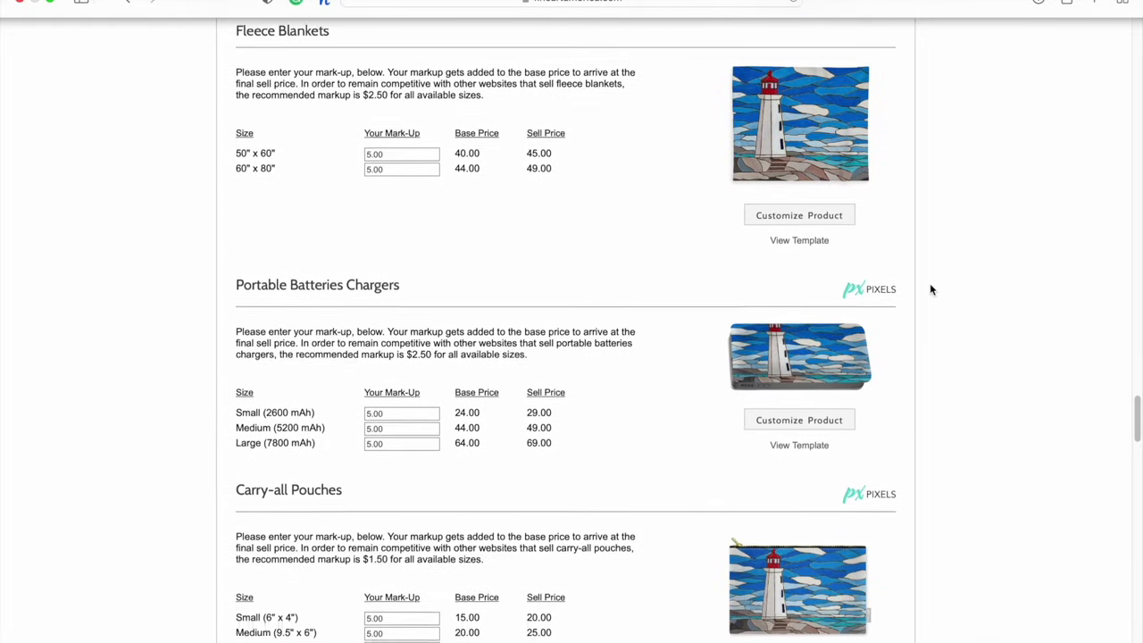
scroll(929, 290, "down", 10)
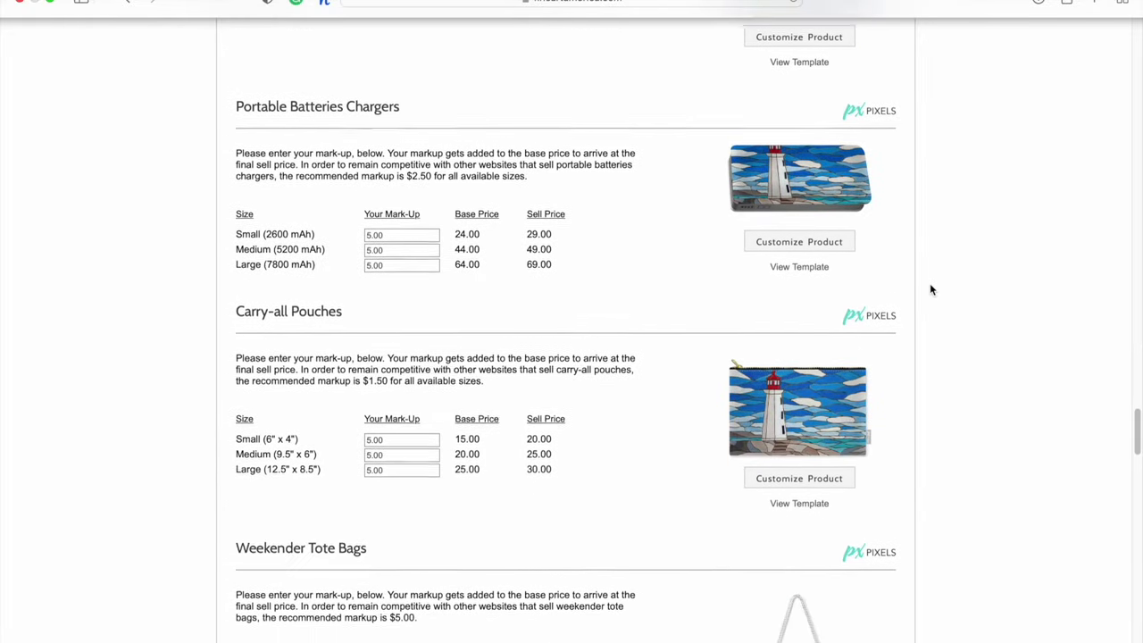
scroll(929, 289, "down", 12)
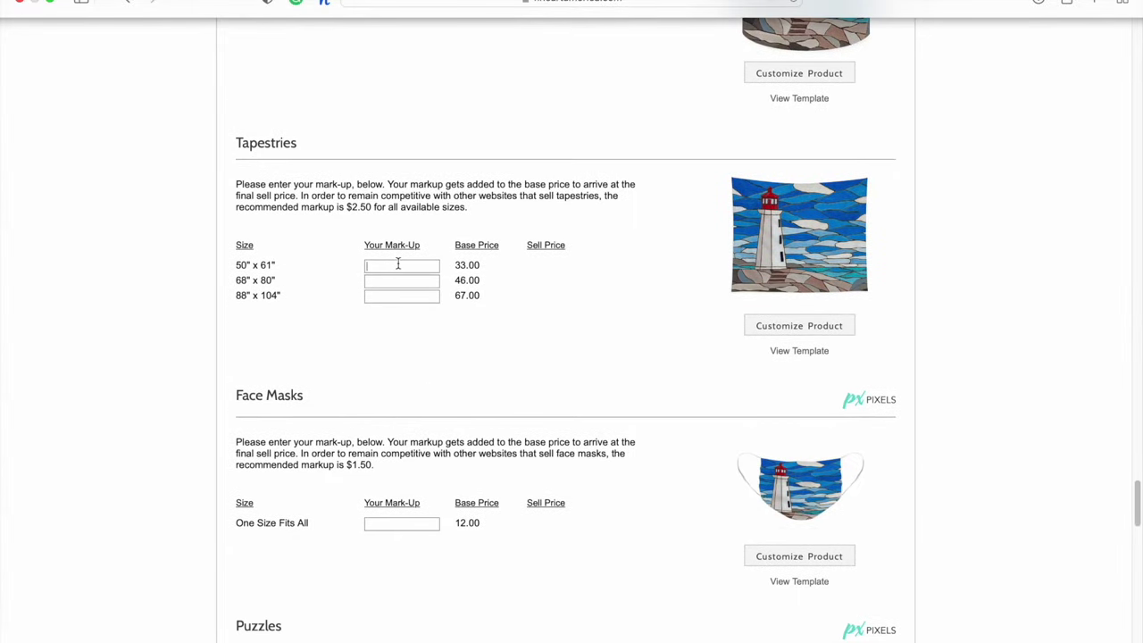
Set the mark-up for all three tapestry sizes to 5
type("5")
left_click(399, 279)
type("5")
left_click(397, 294)
type("5")
scroll(386, 335, "down", 1)
scroll(386, 335, "down", 2)
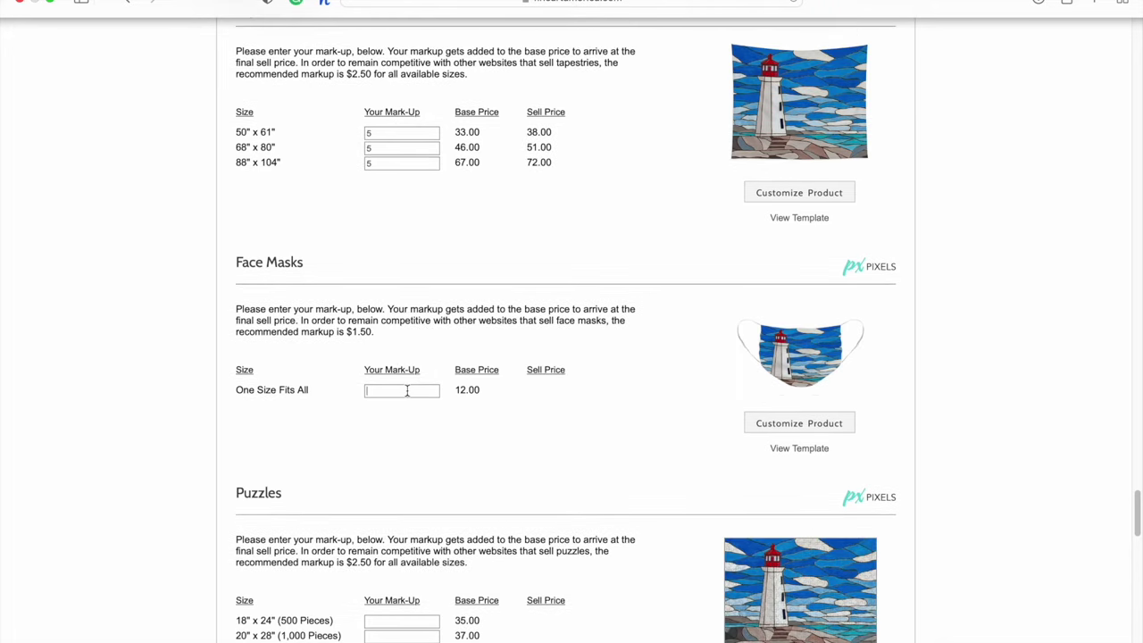
Set mark-ups of 1.50 for face masks, 2.5 for the 500-piece puzzle, and 1 for the 6" x 6" sticker
left_click(407, 390)
type("1.50")
scroll(403, 461, "down", 3)
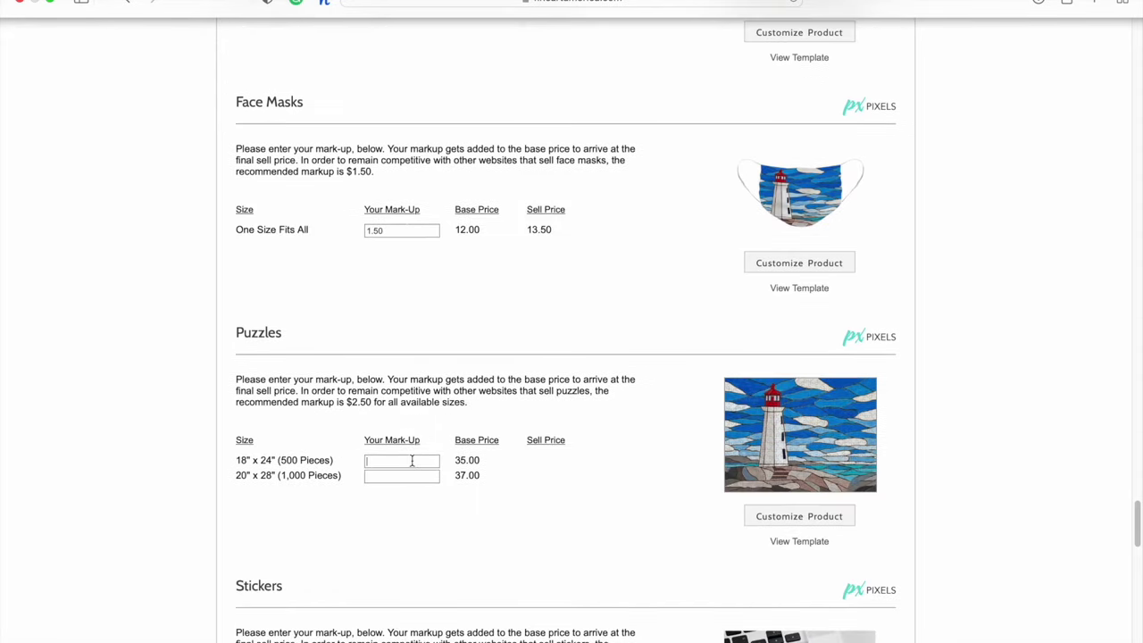
left_click(412, 461)
type("2.52.5")
scroll(480, 552, "down", 5)
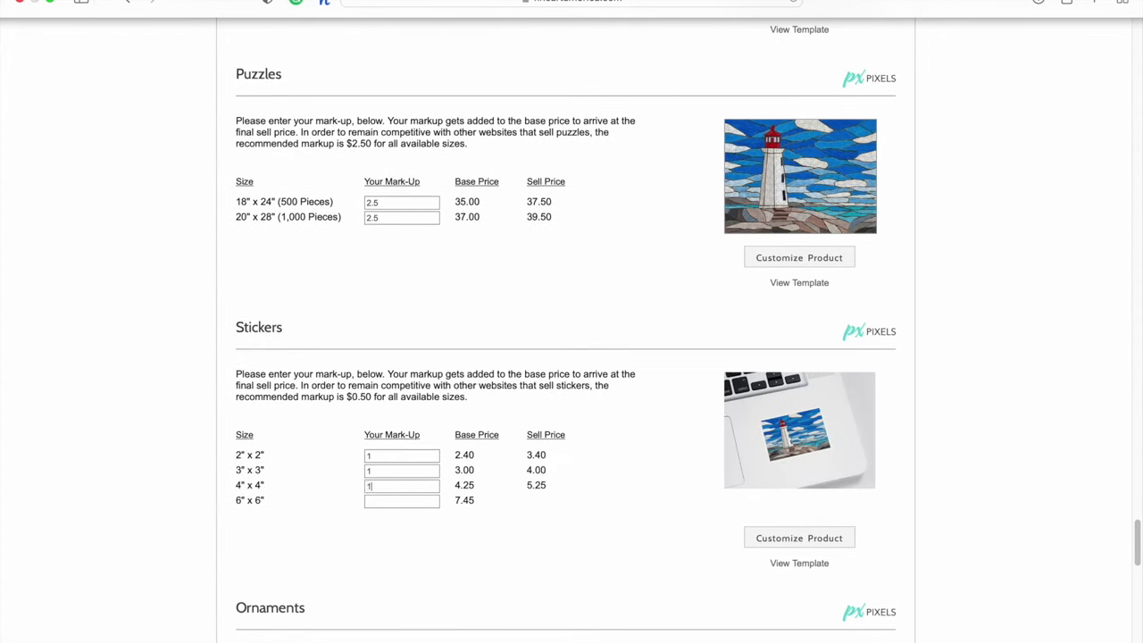
left_click(402, 500)
type("1")
Give the ornament a mark-up of 1 and centre the lighthouse on its image
scroll(594, 482, "down", 5)
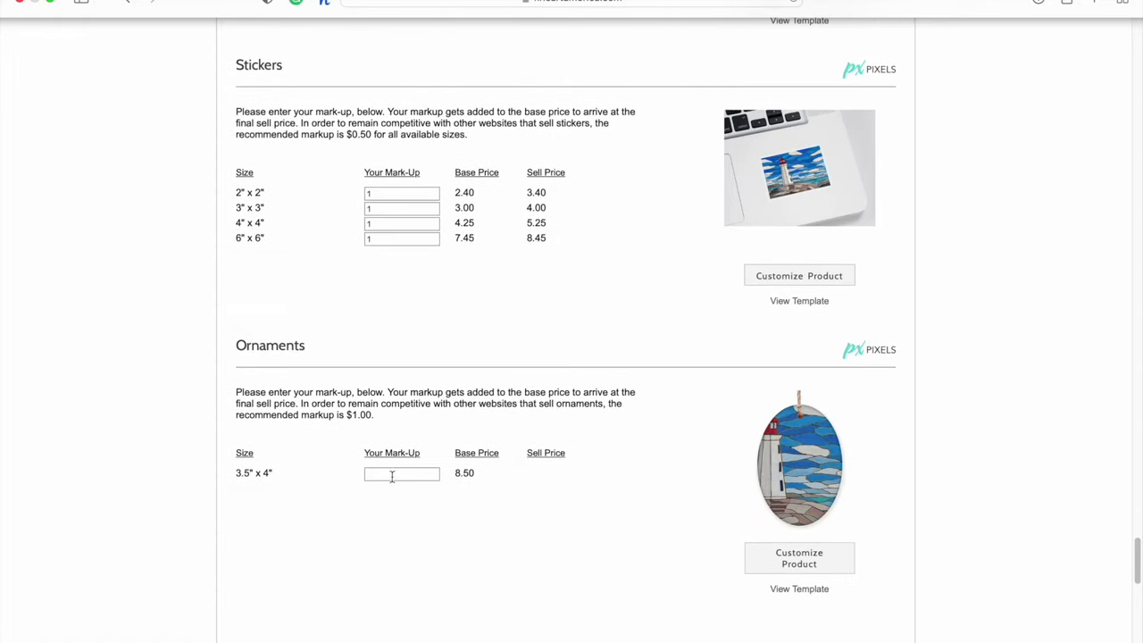
left_click(389, 473)
type("1")
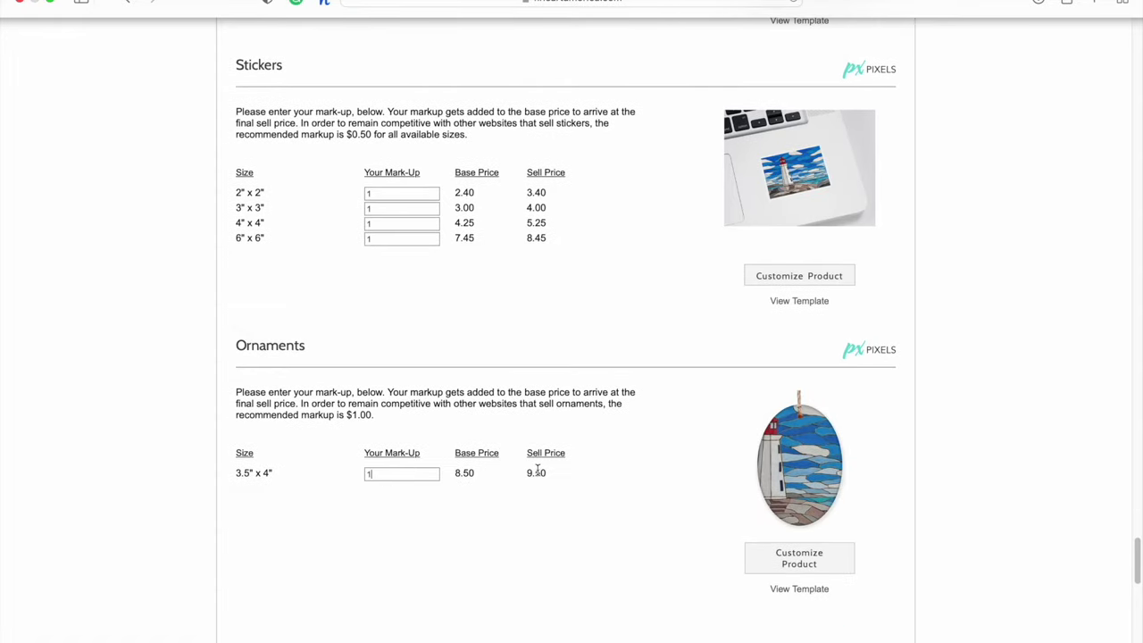
left_click(760, 557)
left_click_drag(451, 532, 494, 532)
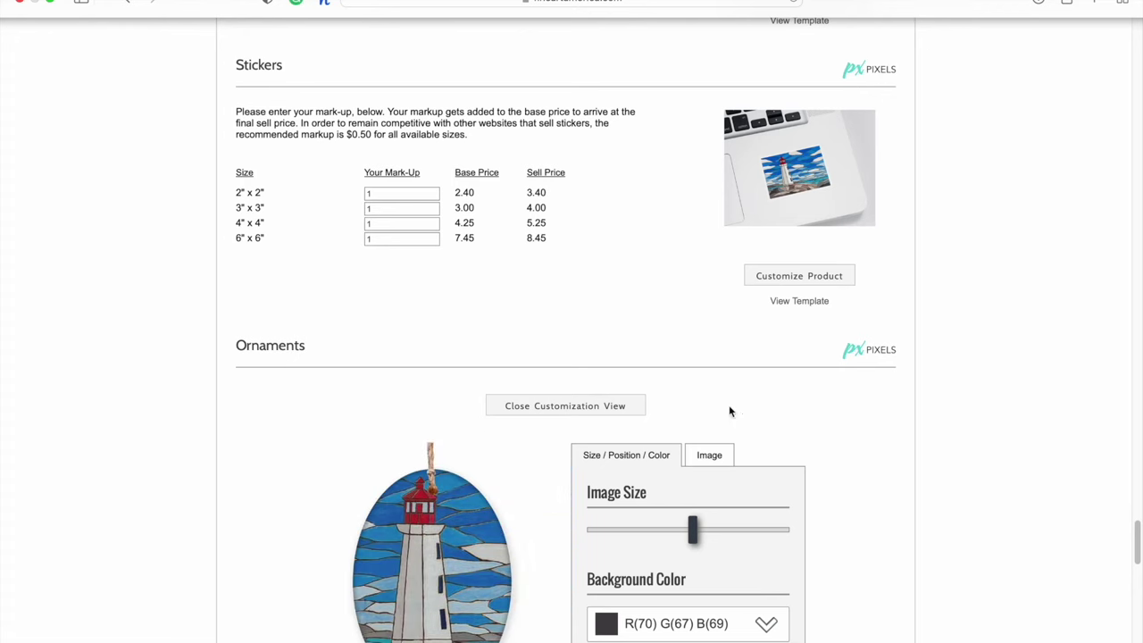
left_click(617, 406)
Review the Image Licensing, Digital Picture Frame Streaming and Twitter Synchronization sections, leaving them unchanged
scroll(622, 300, "down", 2)
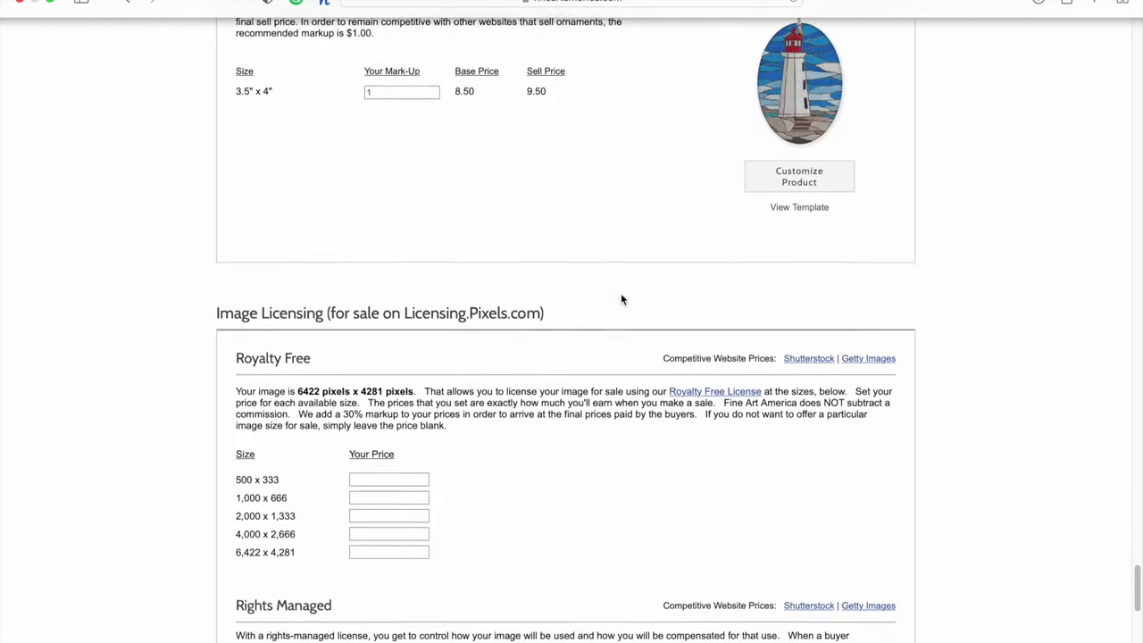
scroll(620, 296, "down", 4)
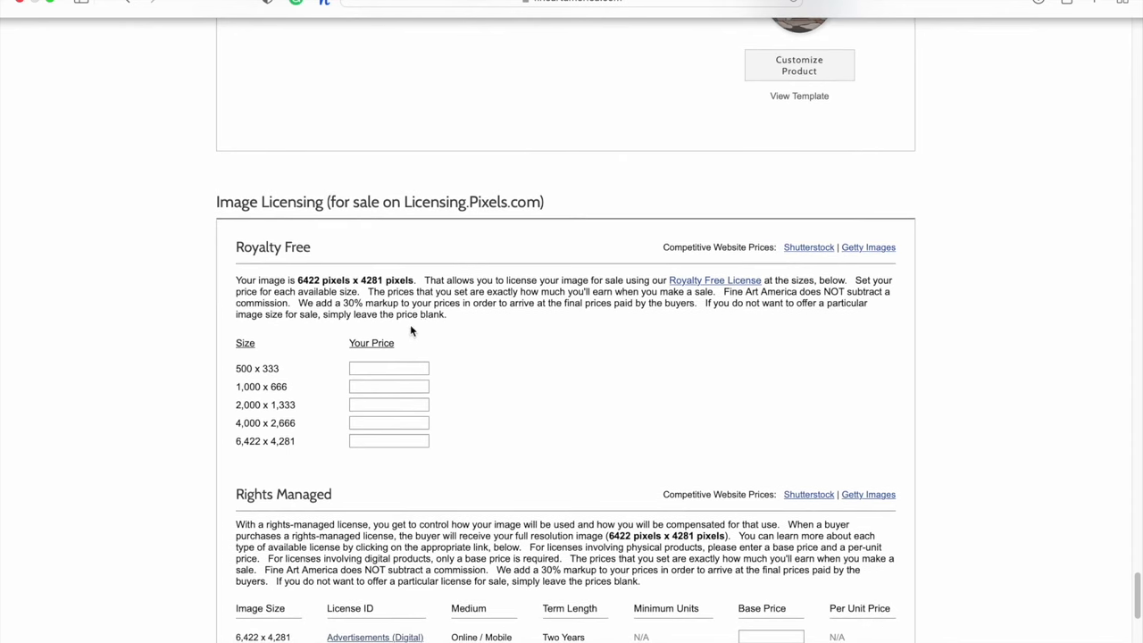
scroll(410, 330, "down", 10)
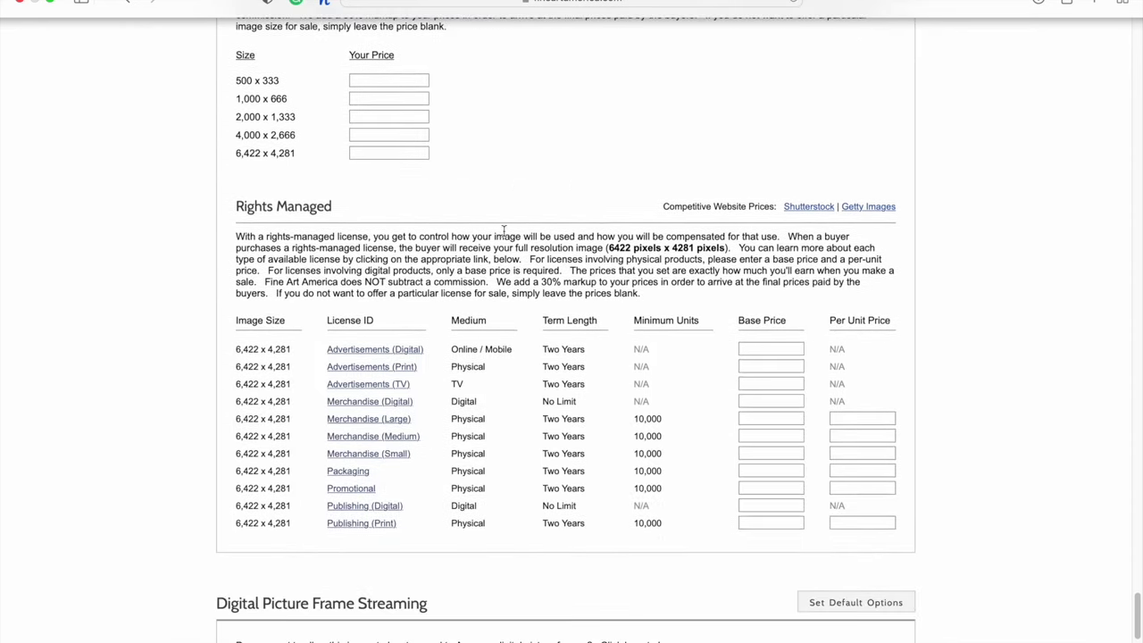
scroll(657, 386, "down", 8)
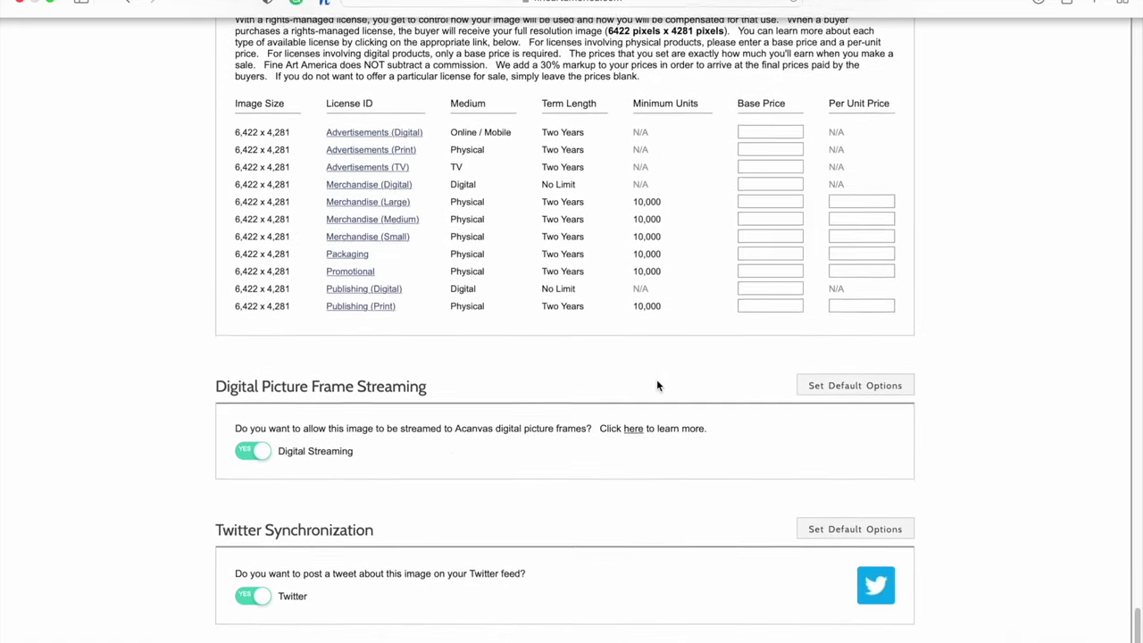
scroll(656, 386, "down", 2)
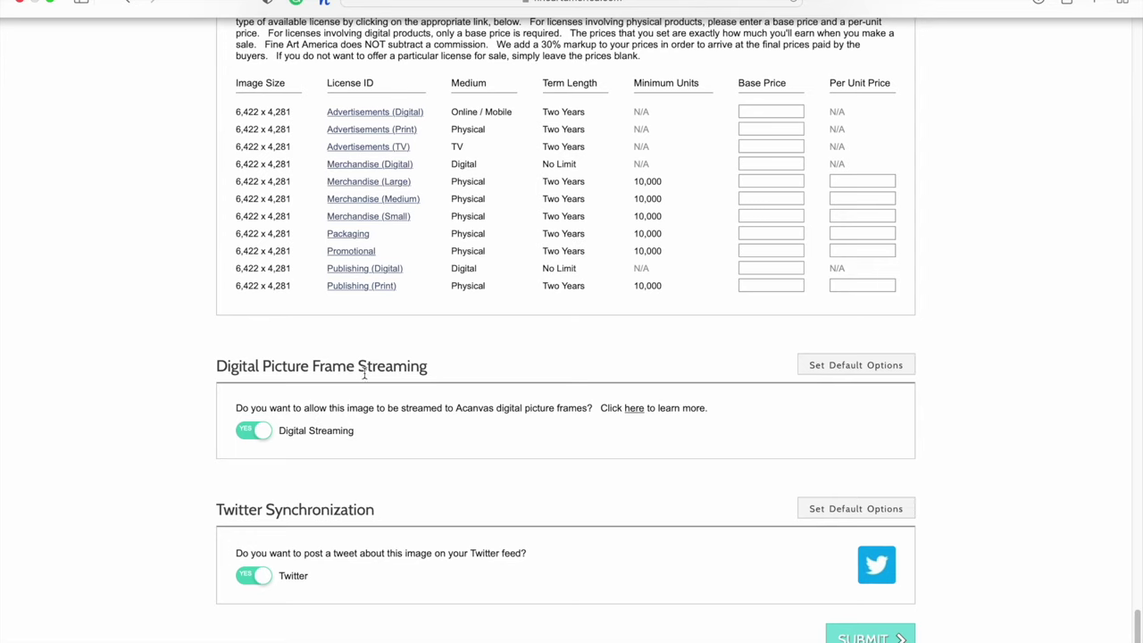
scroll(475, 511, "down", 3)
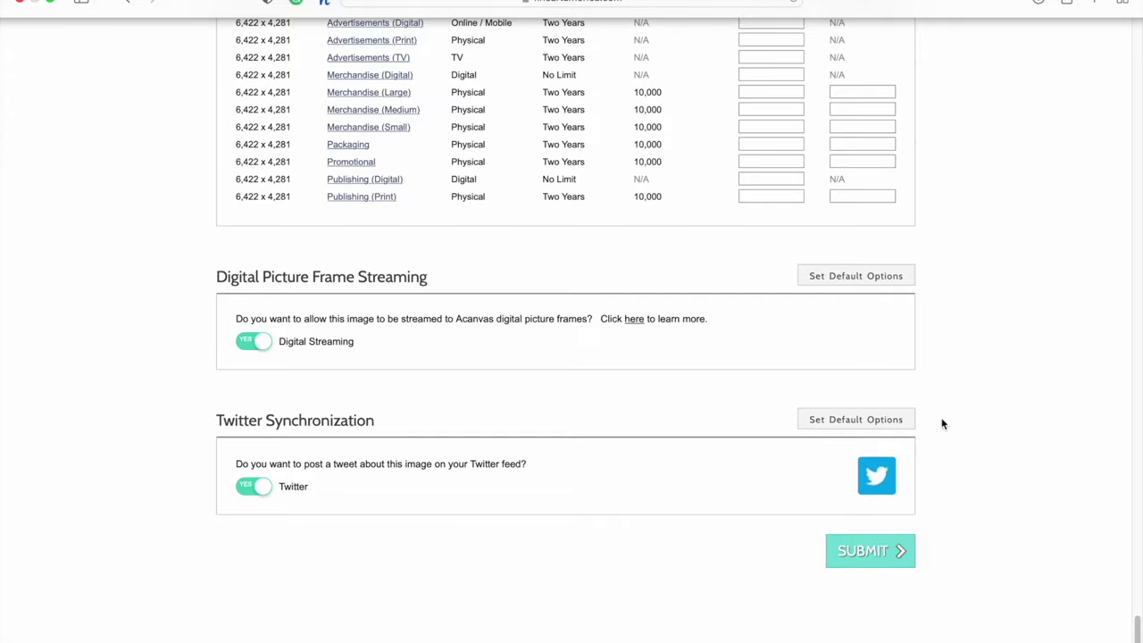
scroll(942, 424, "up", 20)
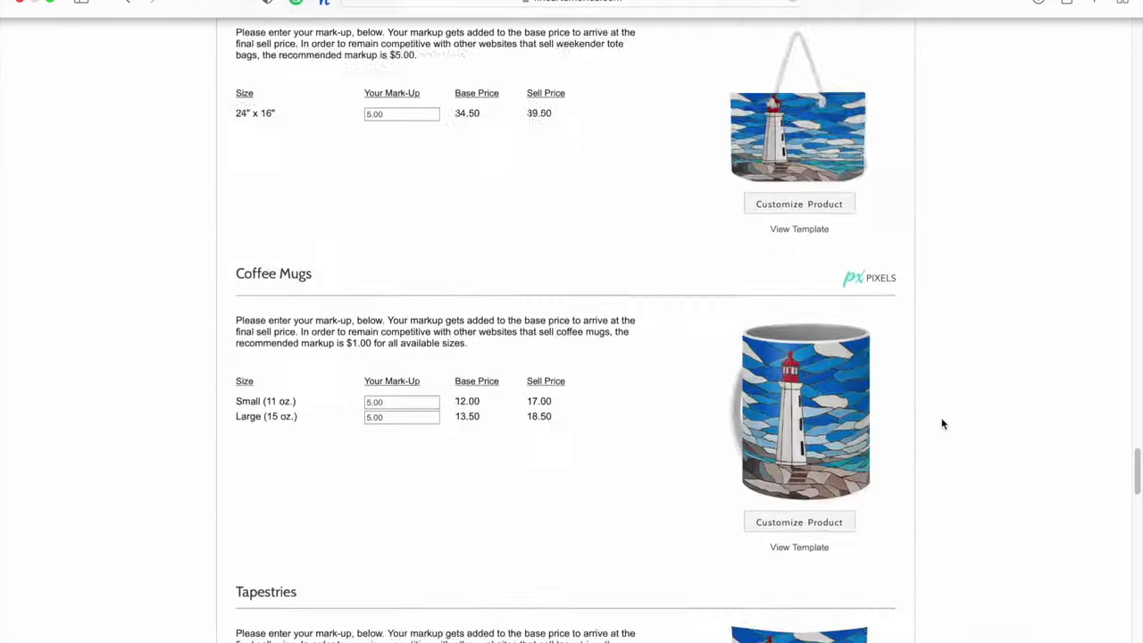
scroll(942, 424, "up", 20)
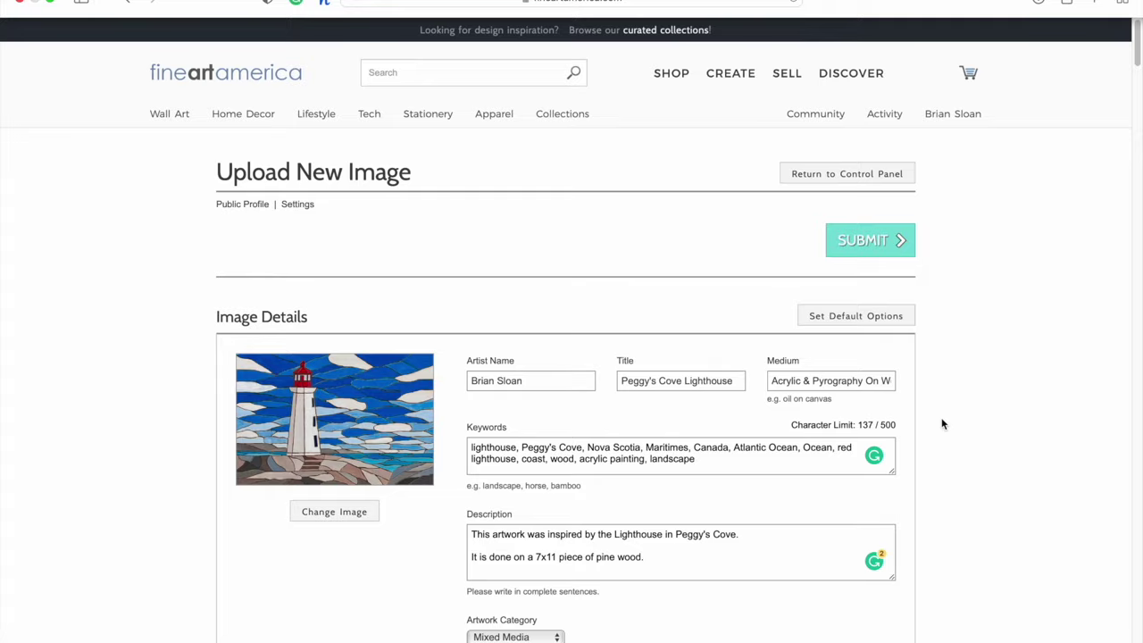
scroll(942, 424, "down", 20)
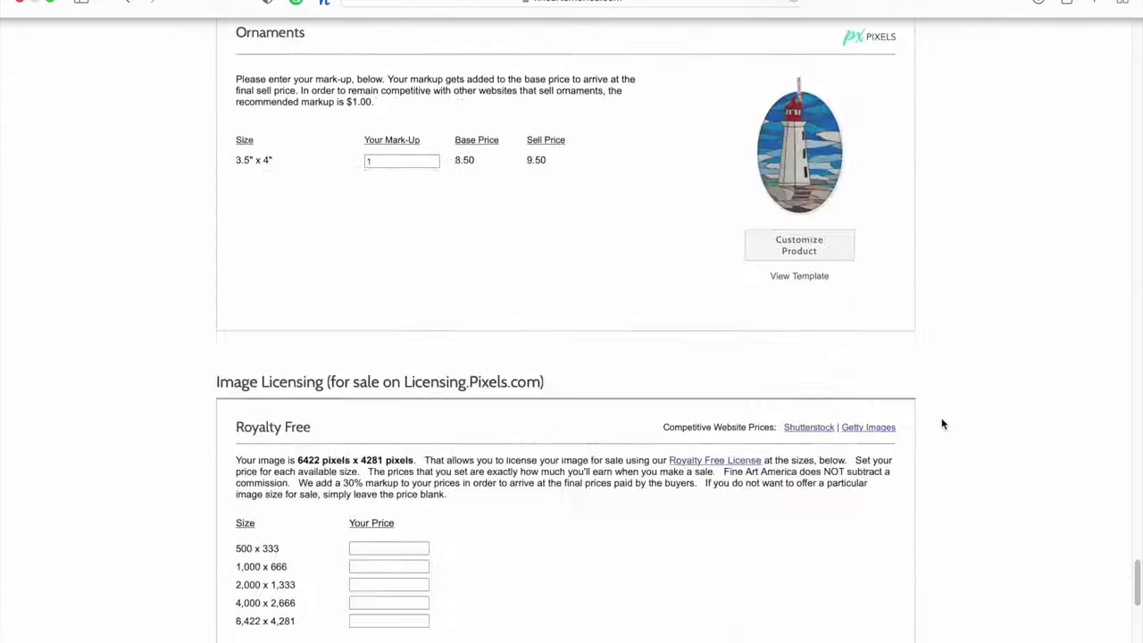
scroll(942, 424, "down", 15)
scroll(931, 416, "up", 3)
Submit the lighthouse artwork and check its new page's products and prices, such as Canvas Print $83
left_click(896, 366)
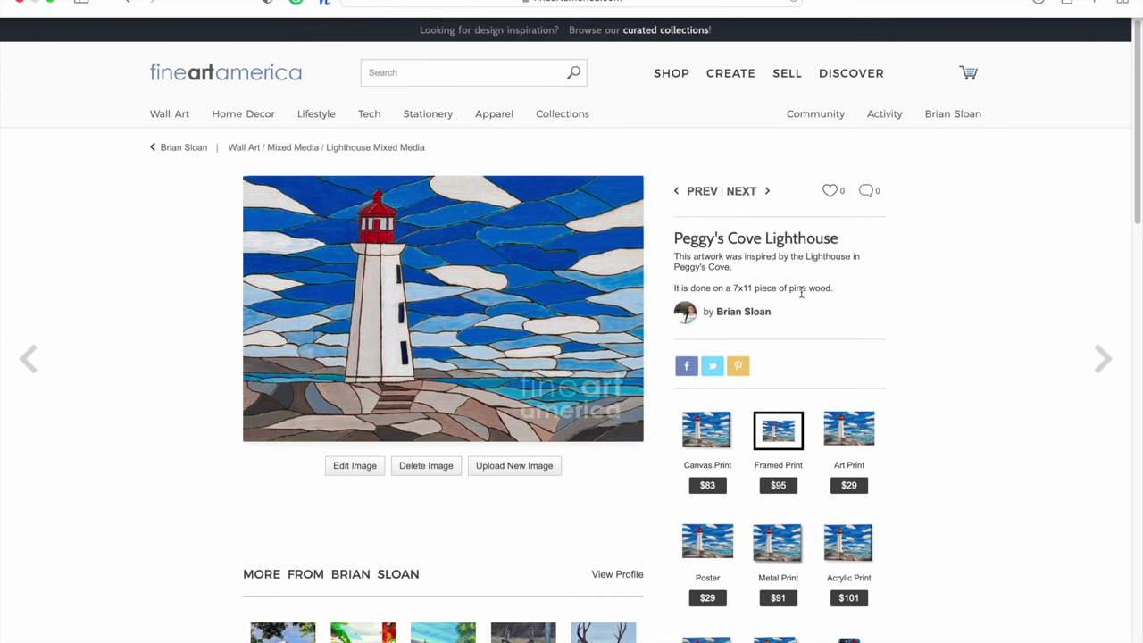
scroll(855, 311, "down", 5)
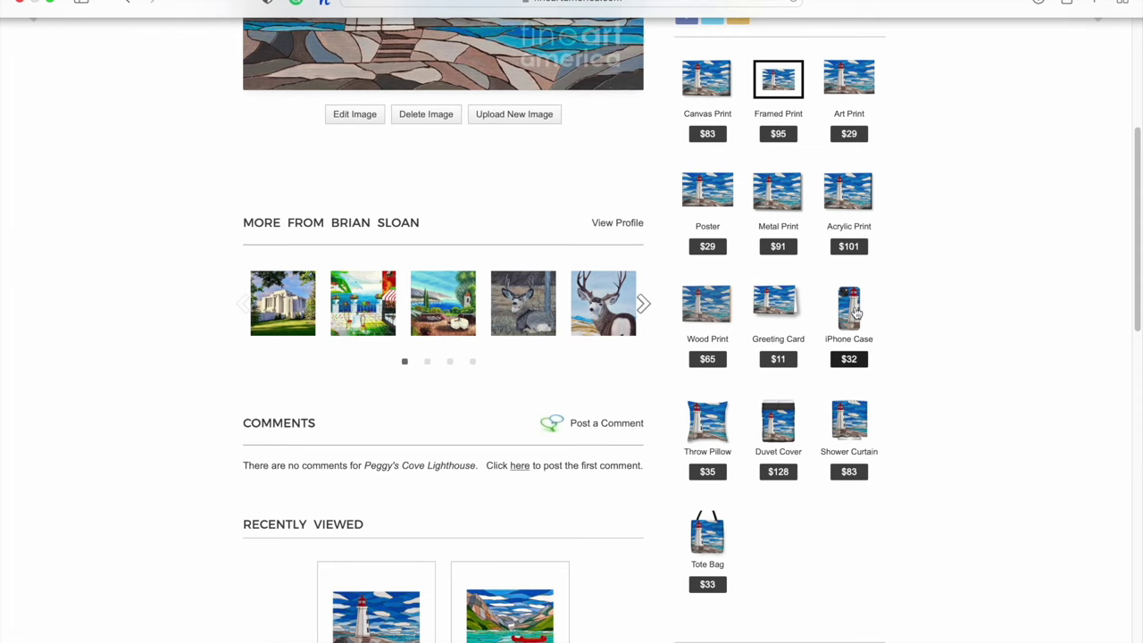
scroll(848, 332, "down", 1)
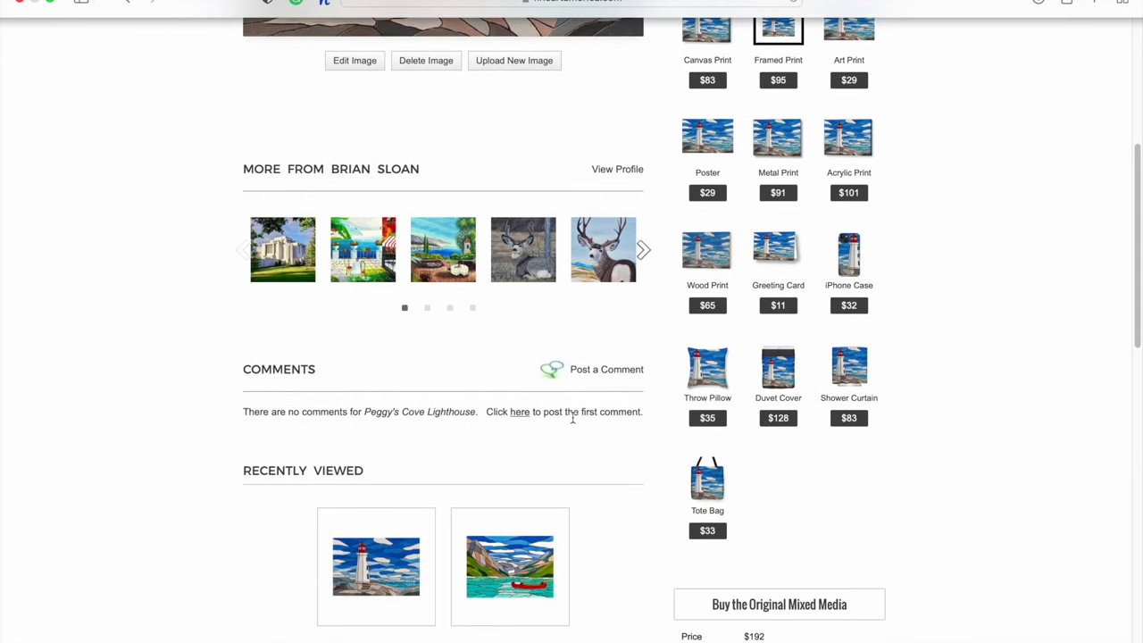
scroll(572, 416, "up", 5)
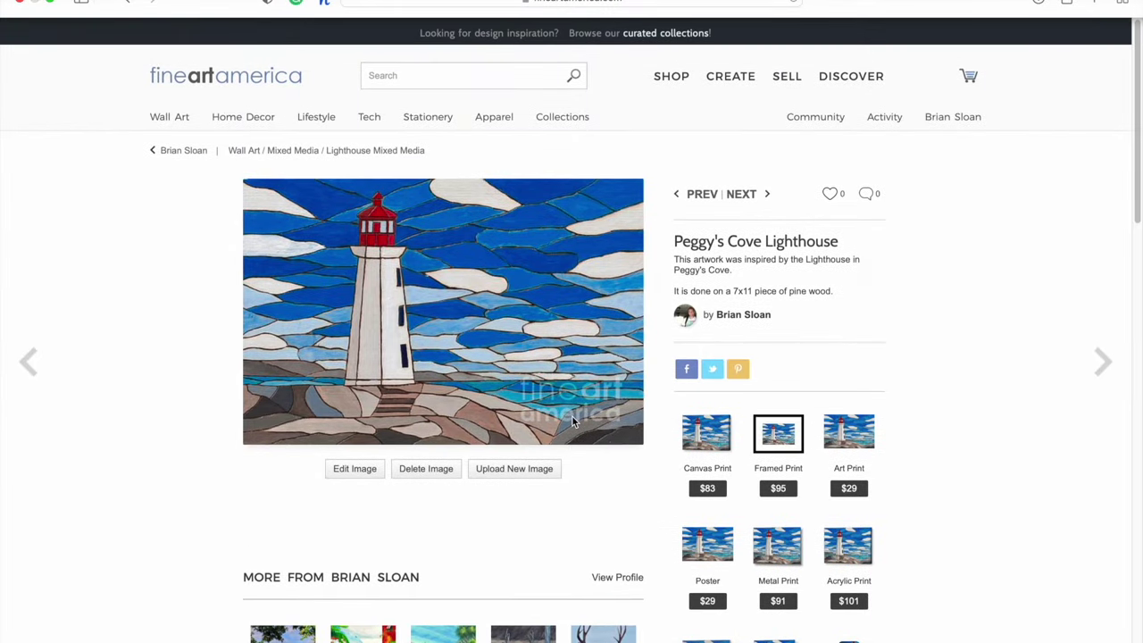
scroll(618, 481, "down", 1)
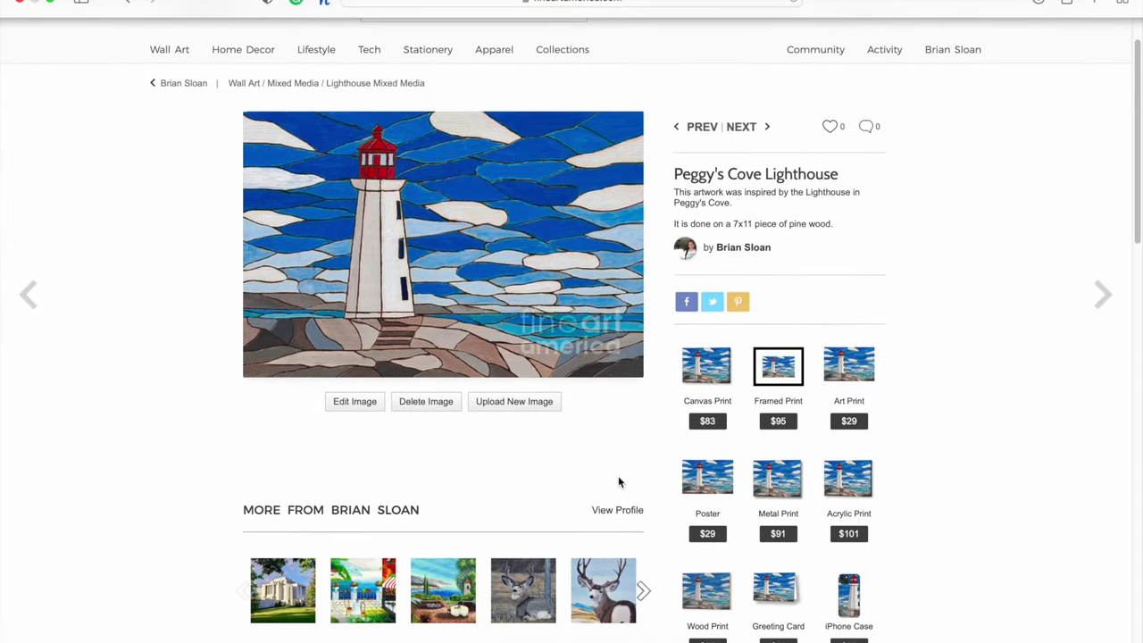
scroll(619, 482, "up", 1)
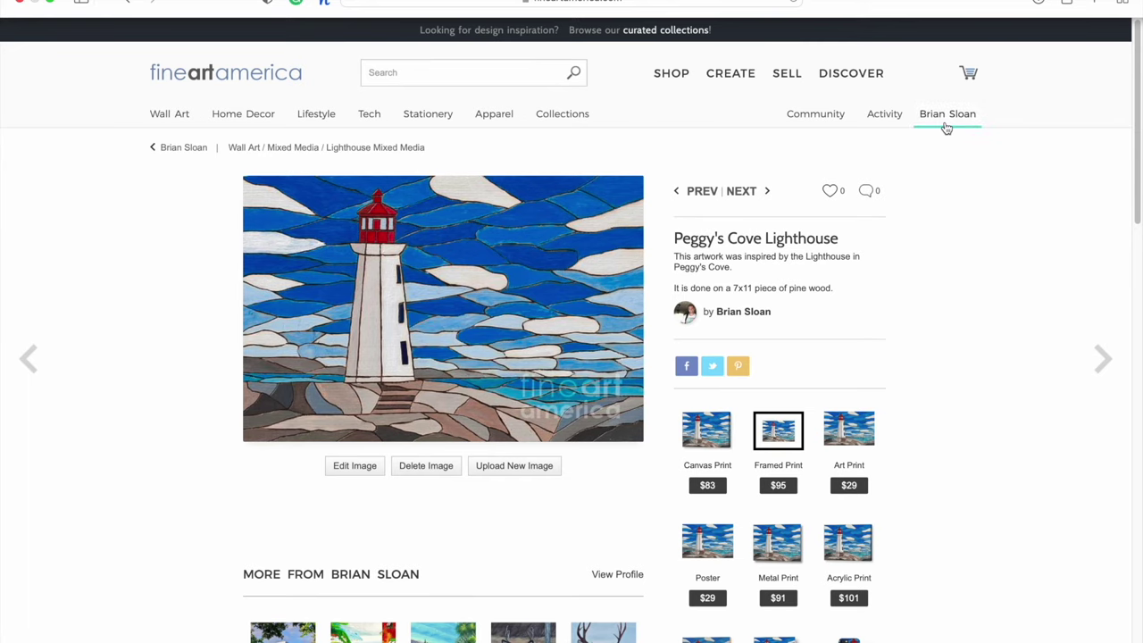
From the profile page, open the Peggy's Cove Lighthouse artwork for editing
mouse_move(946, 129)
left_click(886, 181)
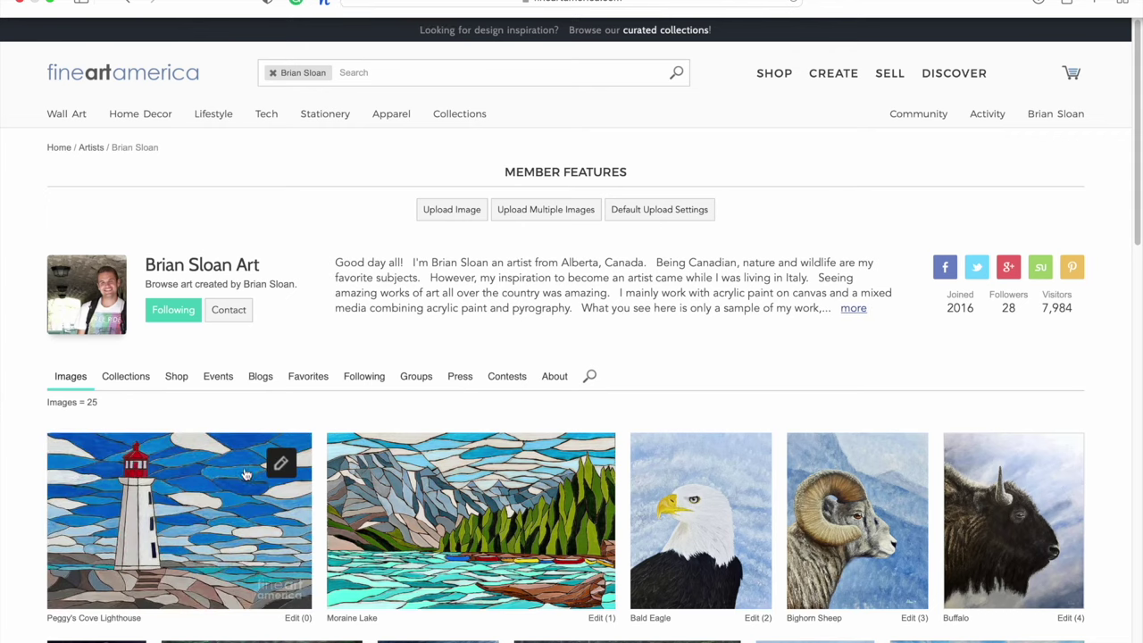
left_click(282, 466)
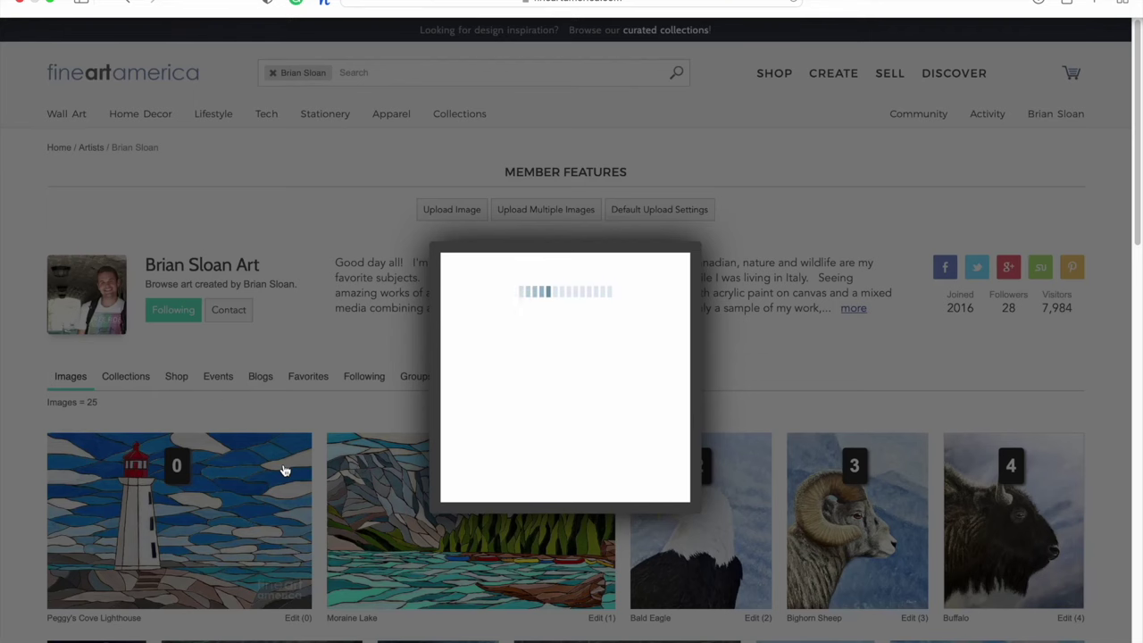
left_click(540, 432)
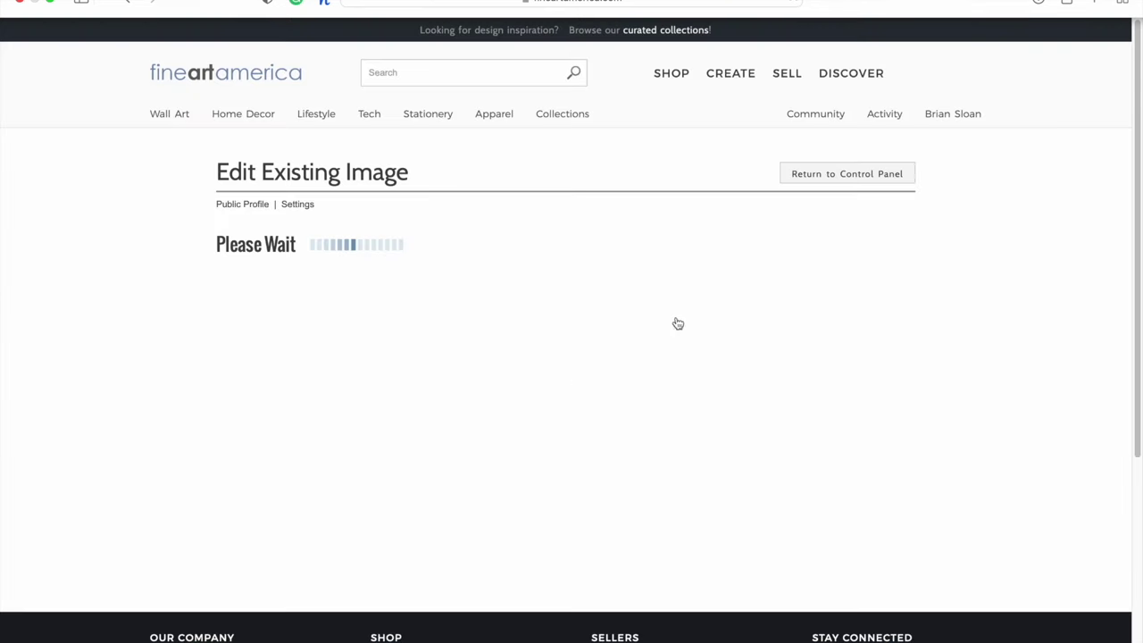